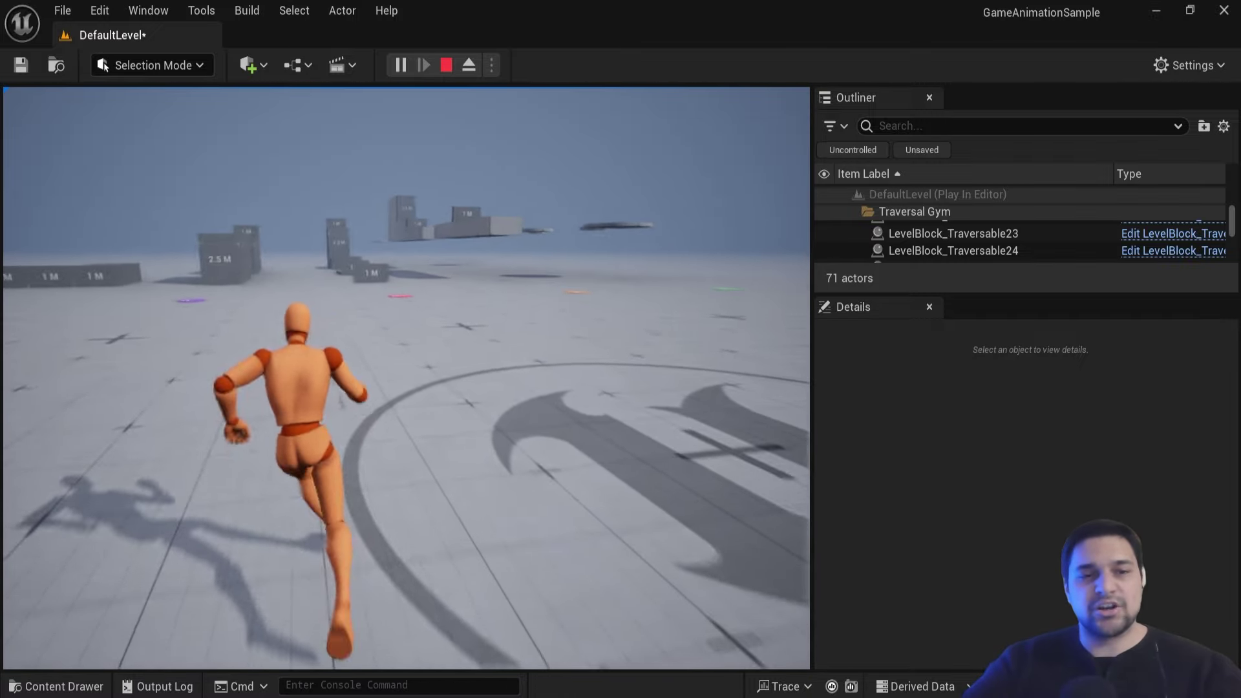
Step: Stop the running Play-In-Editor session with Esc to get back to the level editor
{"action": "key", "text": "Escape"}
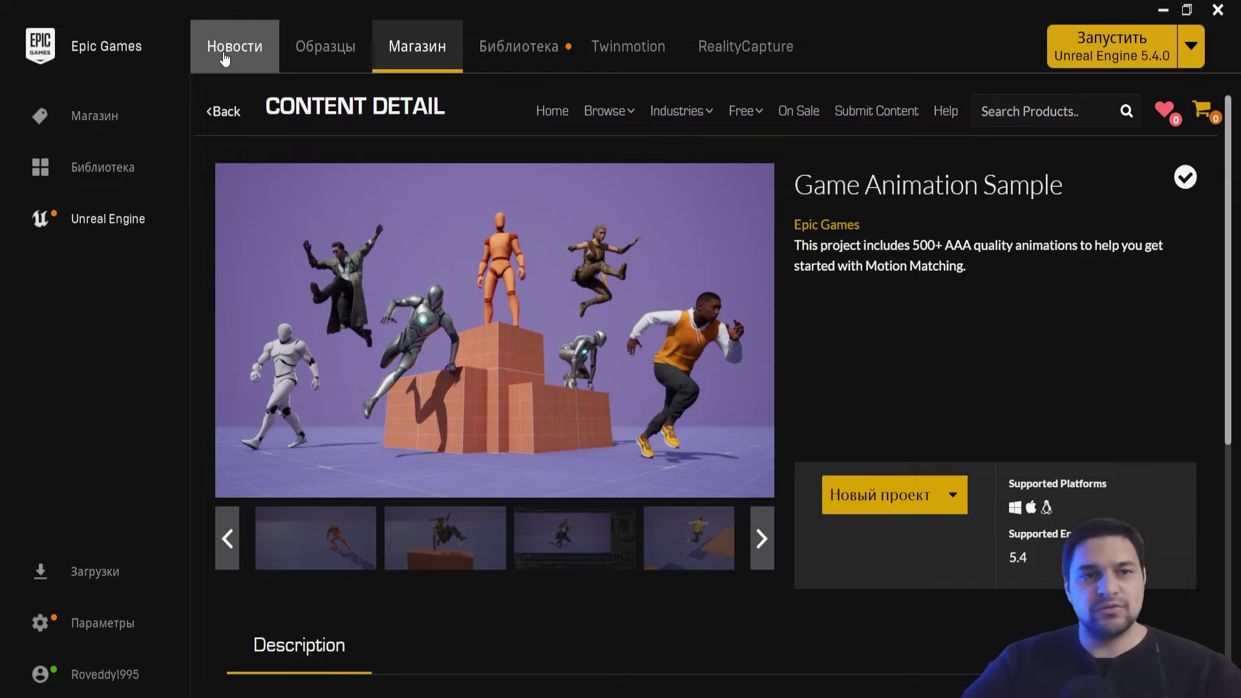
Step: Open the 'Game Animation Sample Project Released' featured article from the launcher's news feed
{"action": "left_click", "coordinate": [245, 49]}
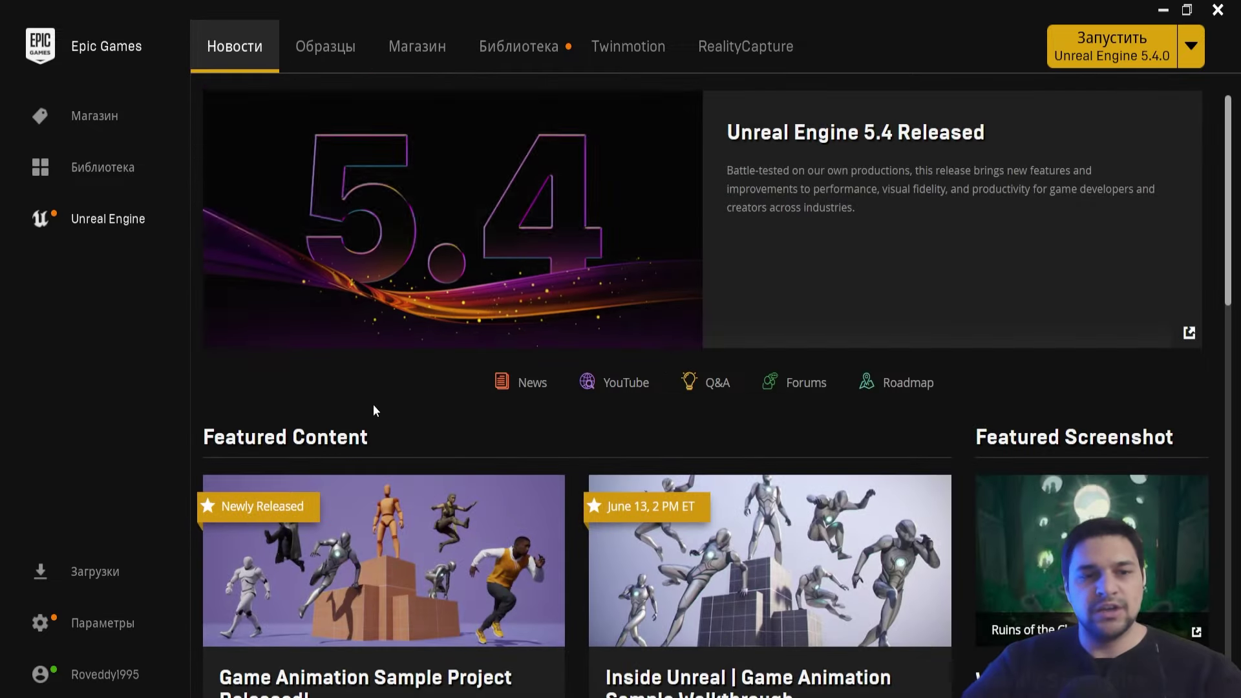
{"action": "scroll", "coordinate": [312, 420], "scroll_direction": "down", "scroll_amount": 4}
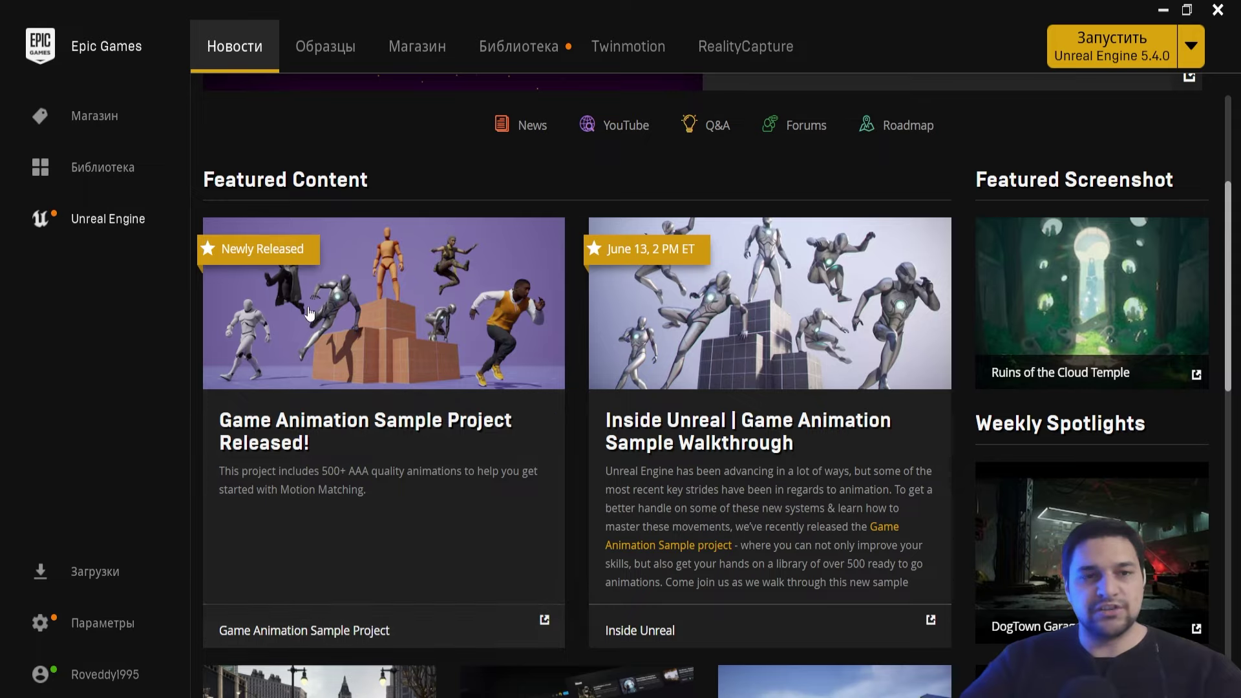
{"action": "left_click", "coordinate": [357, 343]}
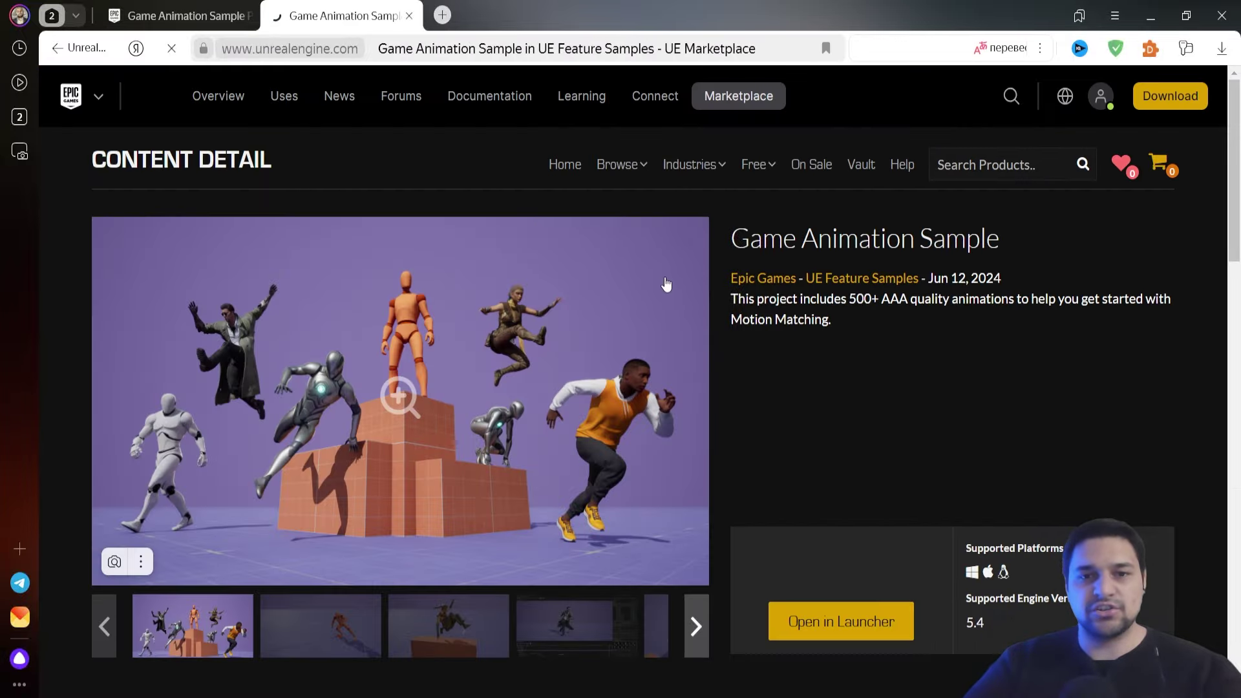
Step: Skim the Game Animation Sample marketplace page, then show the launcher Library filtered by 'Ani'
{"action": "scroll", "coordinate": [827, 368], "scroll_direction": "down", "scroll_amount": 1}
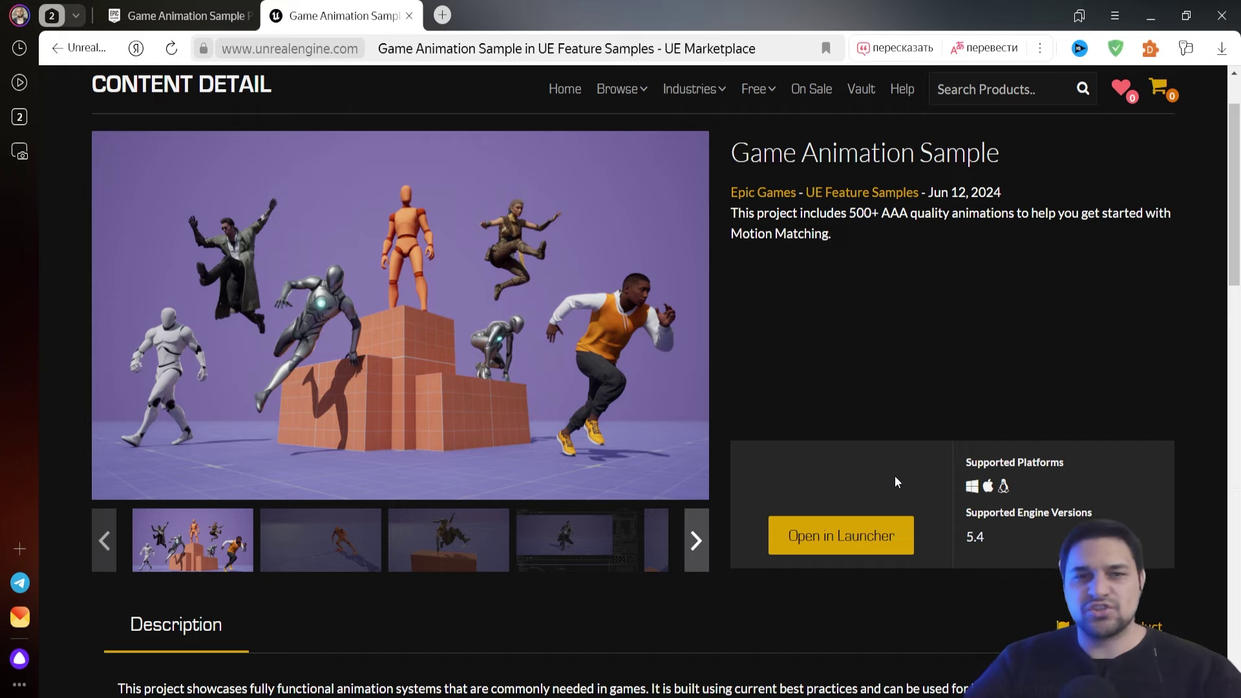
{"action": "scroll", "coordinate": [852, 475], "scroll_direction": "up", "scroll_amount": 1}
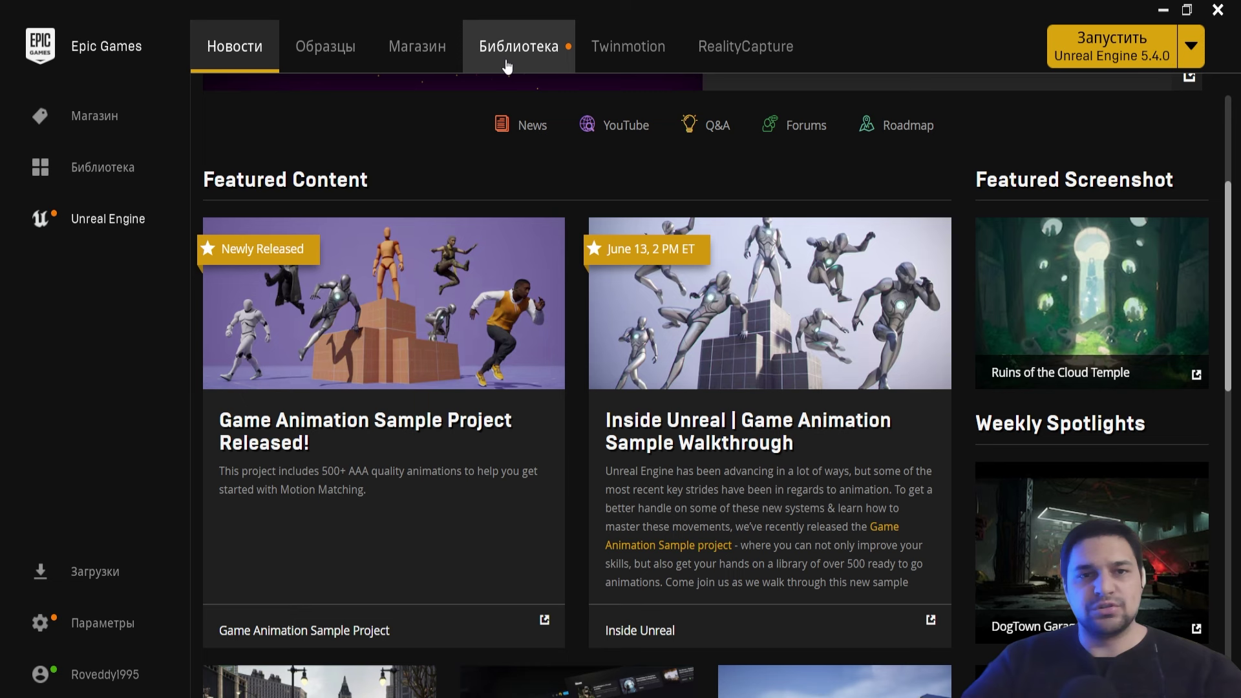
{"action": "left_click", "coordinate": [505, 59]}
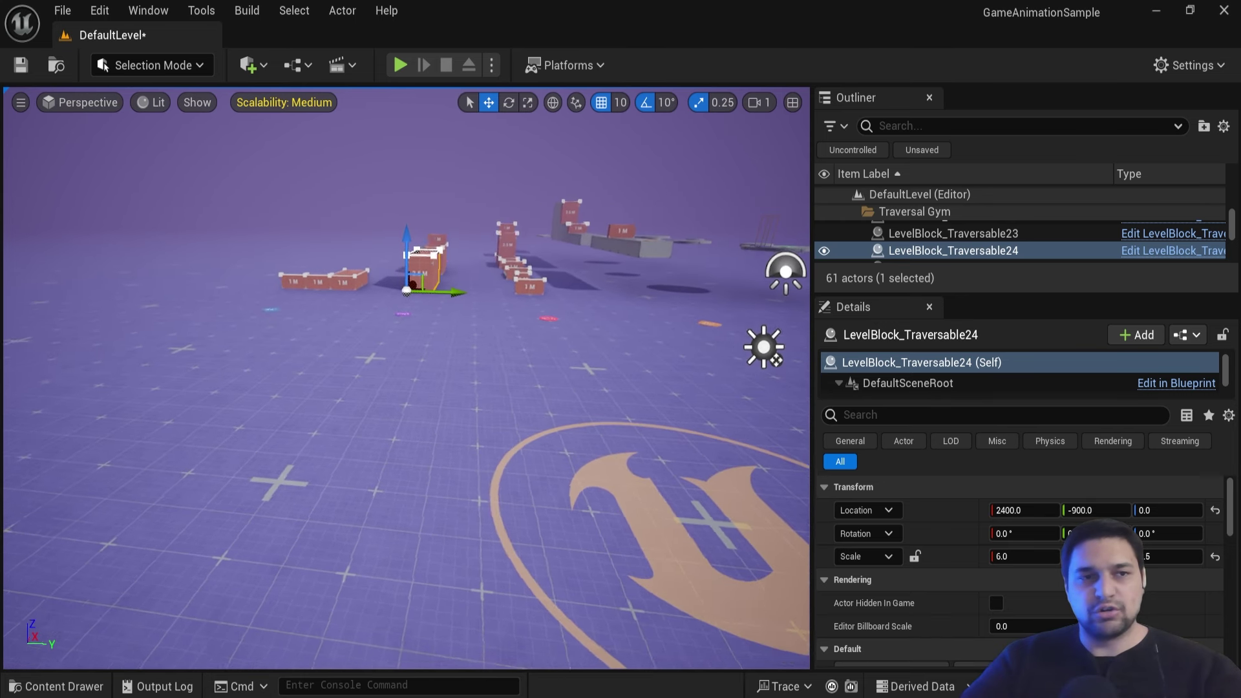
Step: Start Play-In-Editor and run the mannequin onto the Level Style Light and Dark pads
{"action": "left_click", "coordinate": [400, 65]}
{"action": "left_click", "coordinate": [451, 286]}
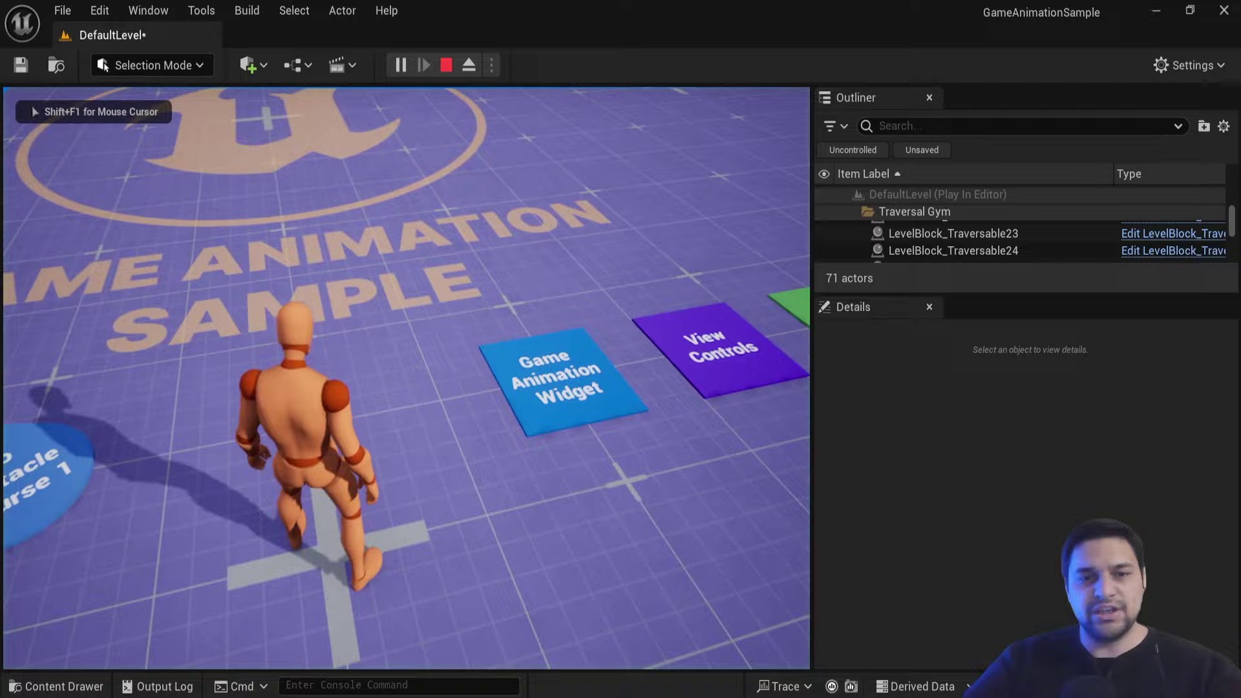
{"action": "key", "text": "w"}
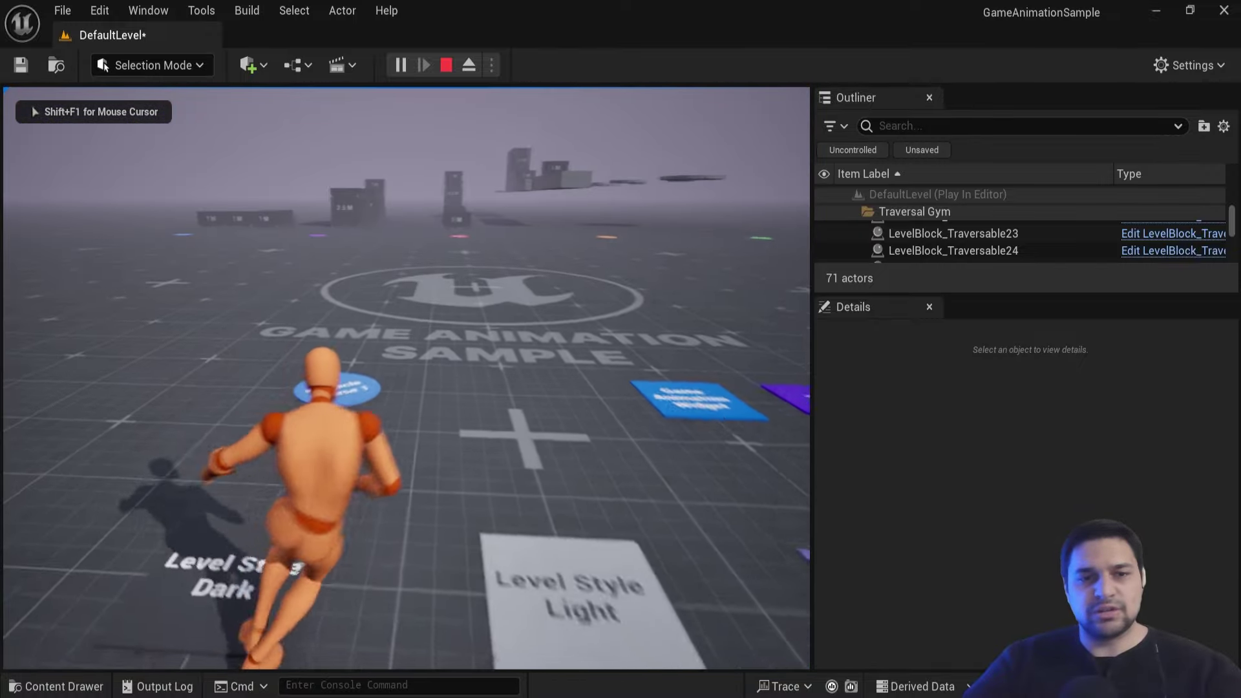
{"action": "key", "text": "w"}
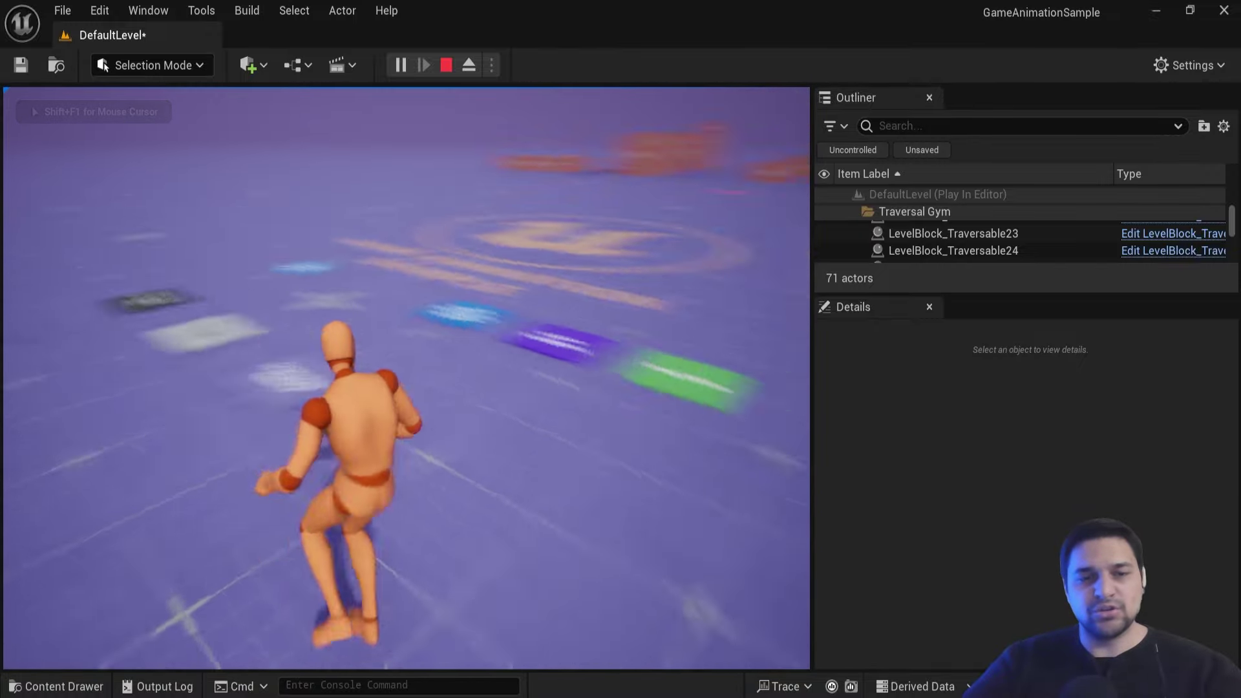
{"action": "key", "text": "w"}
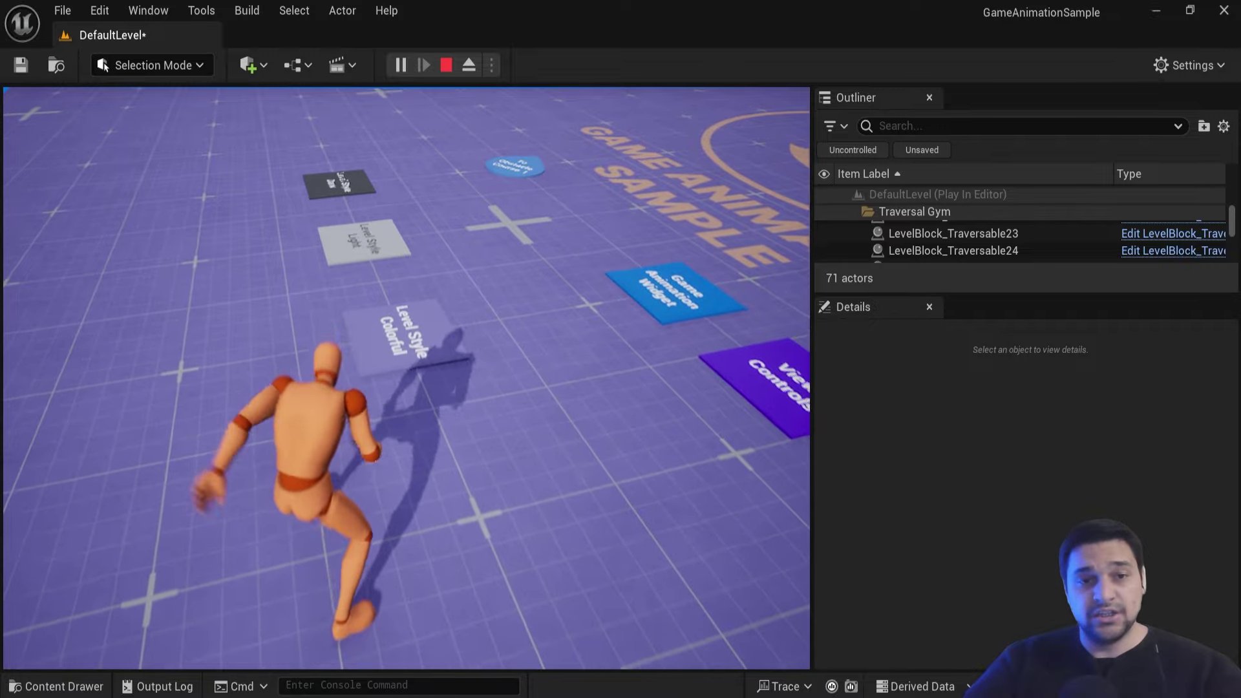
{"action": "key", "text": "a"}
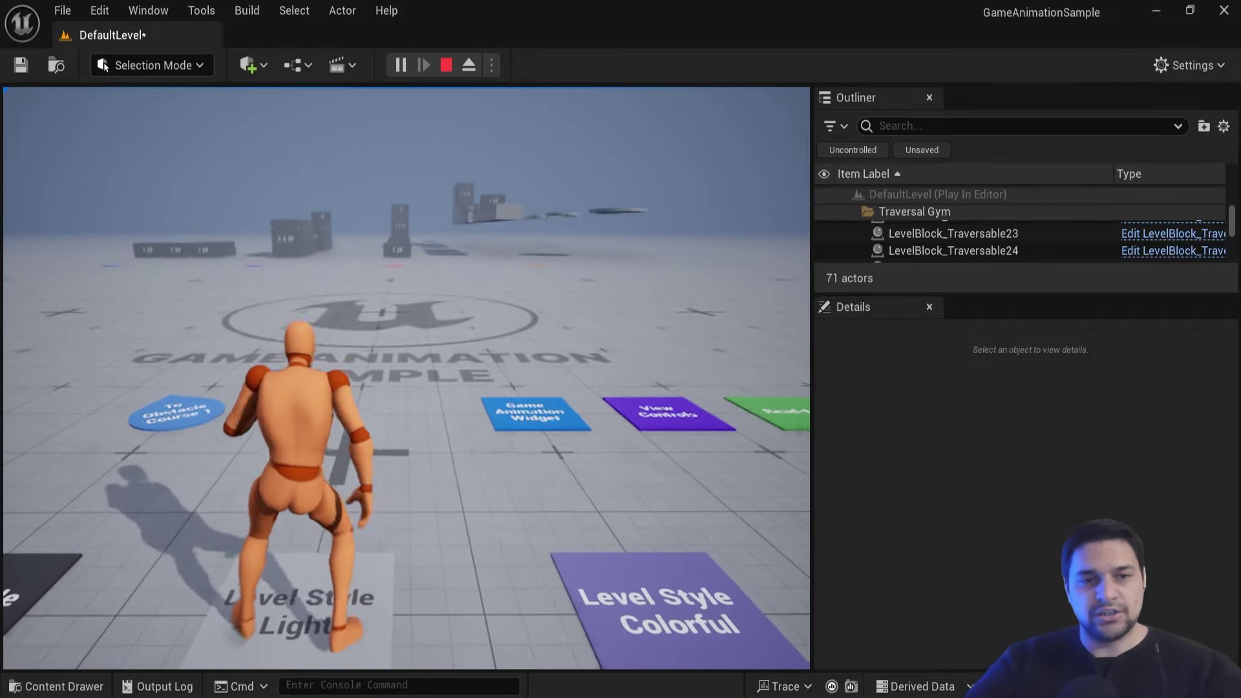
{"action": "key", "text": "a"}
Step: Run past the obstacle course marker, crouch, and step onto the Game Animation Widget pad
{"action": "key", "text": "w"}
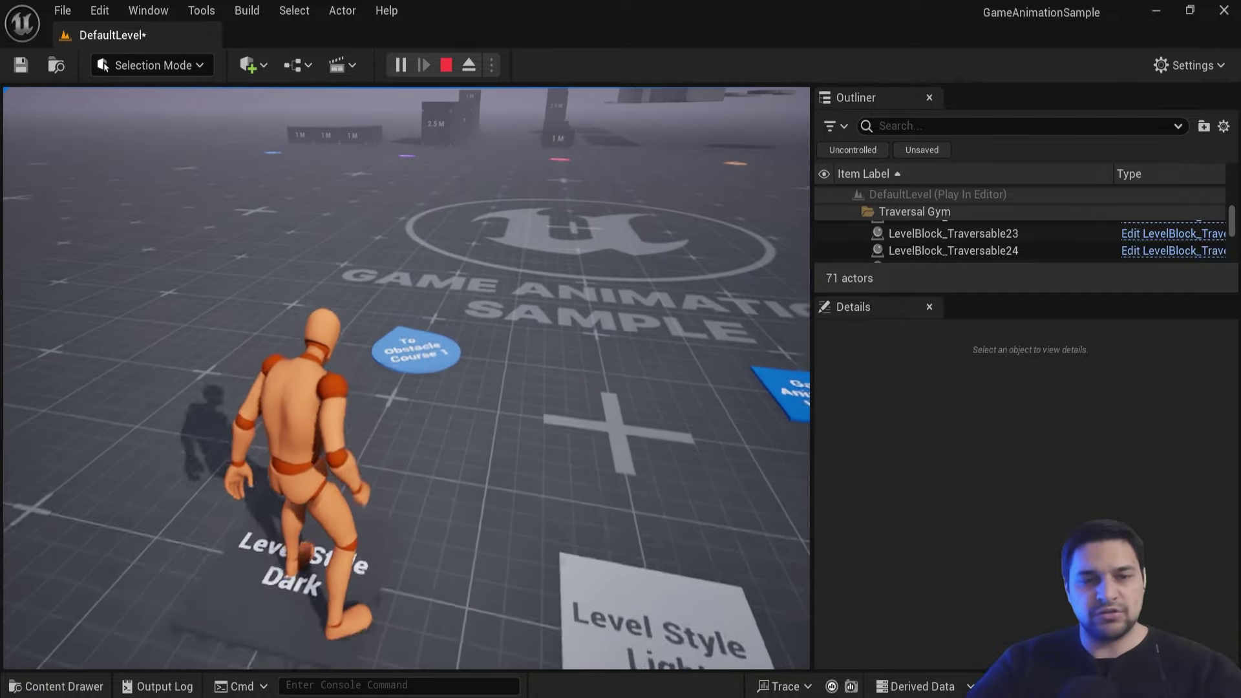
{"action": "key", "text": "w"}
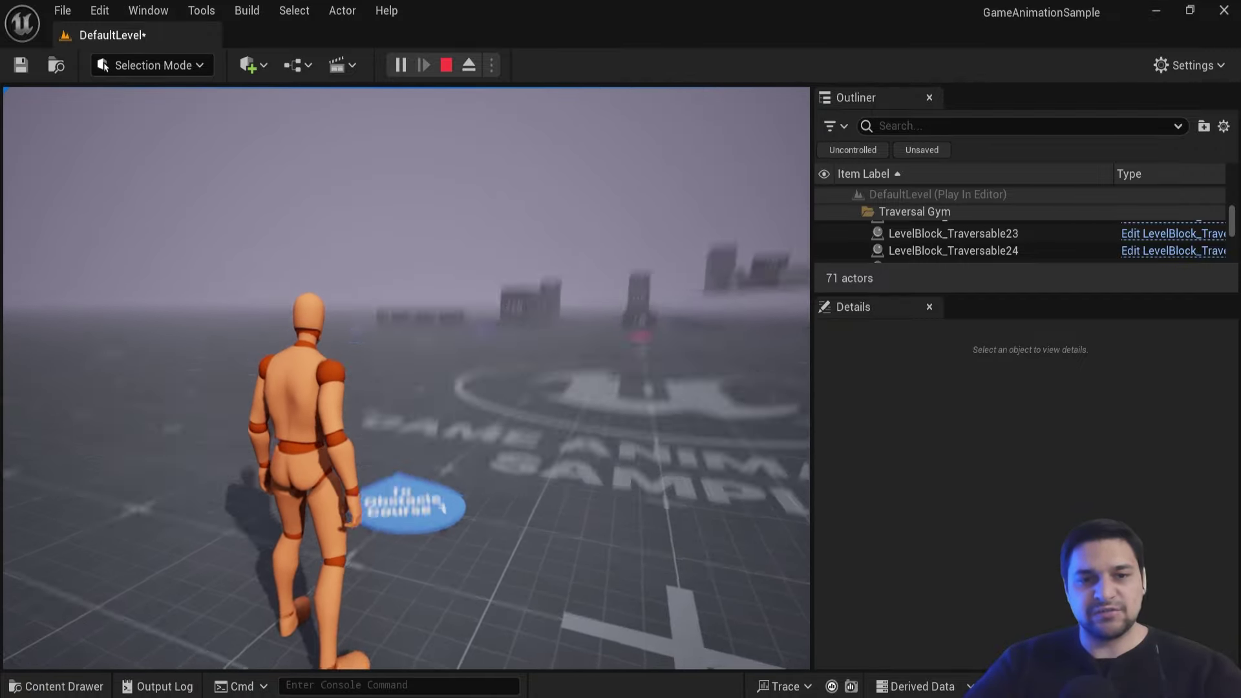
{"action": "key", "text": "d"}
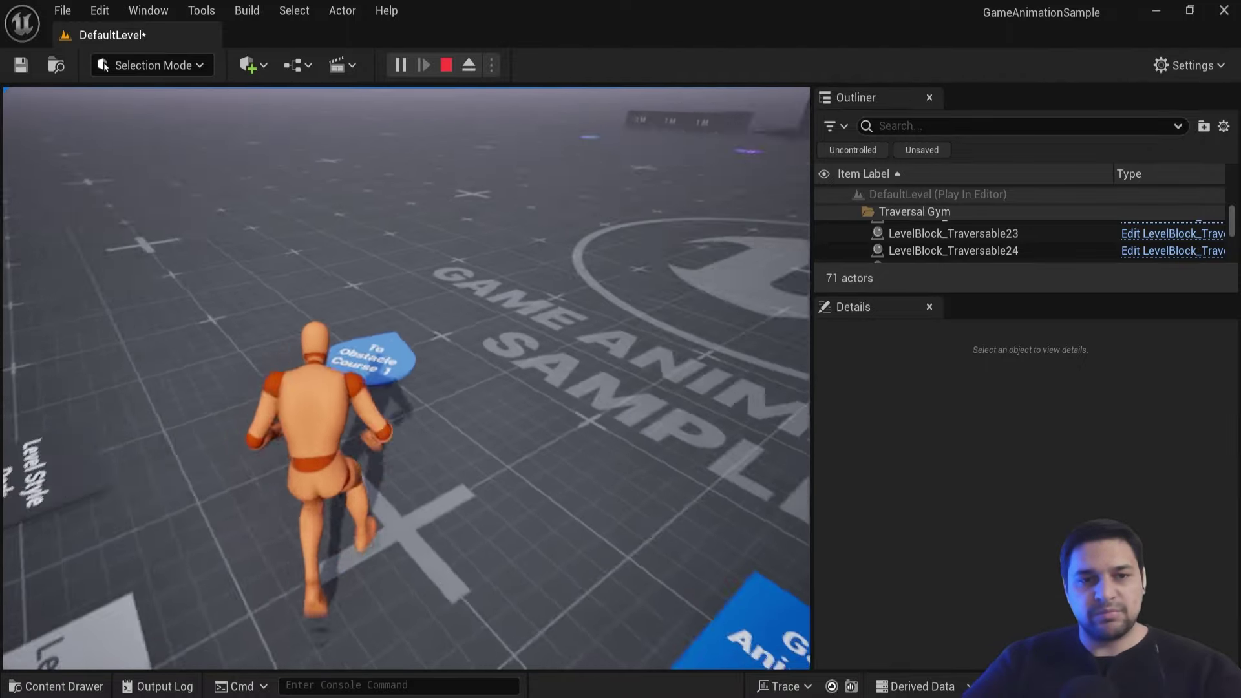
{"action": "key", "text": "c"}
{"action": "key", "text": "w"}
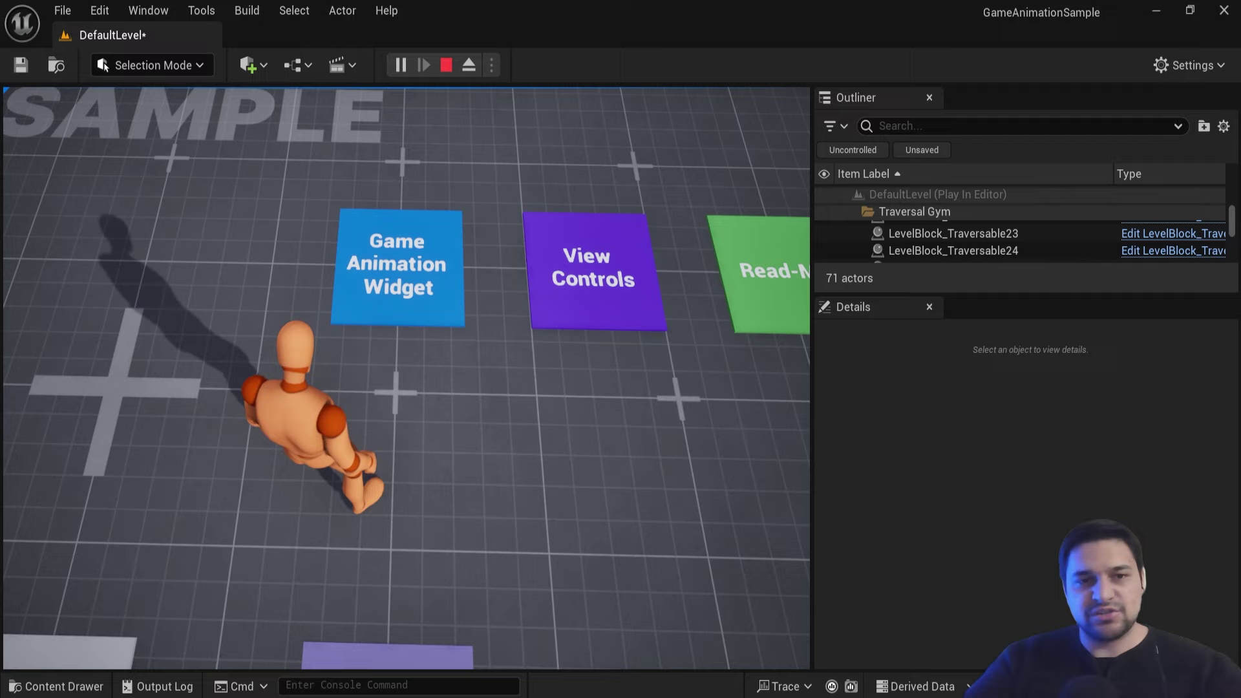
{"action": "key", "text": "w"}
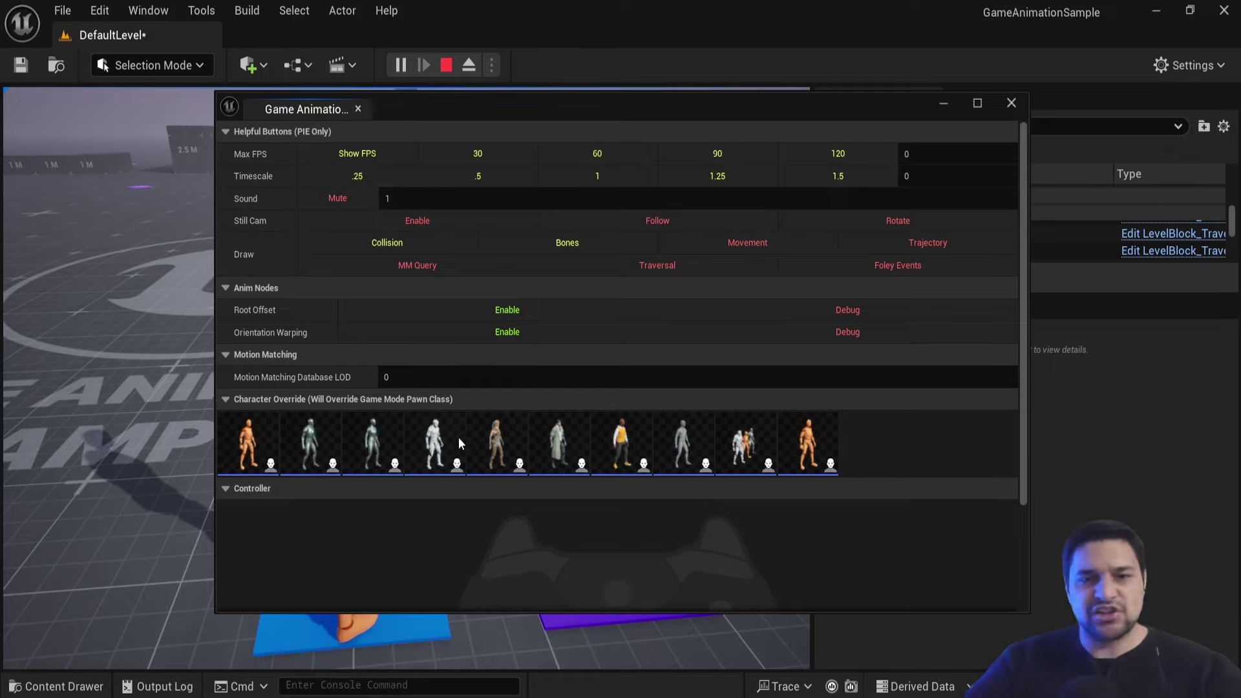
Step: Try several Character Override models, ending with the trench-coat man as the playable character
{"action": "left_click", "coordinate": [371, 446]}
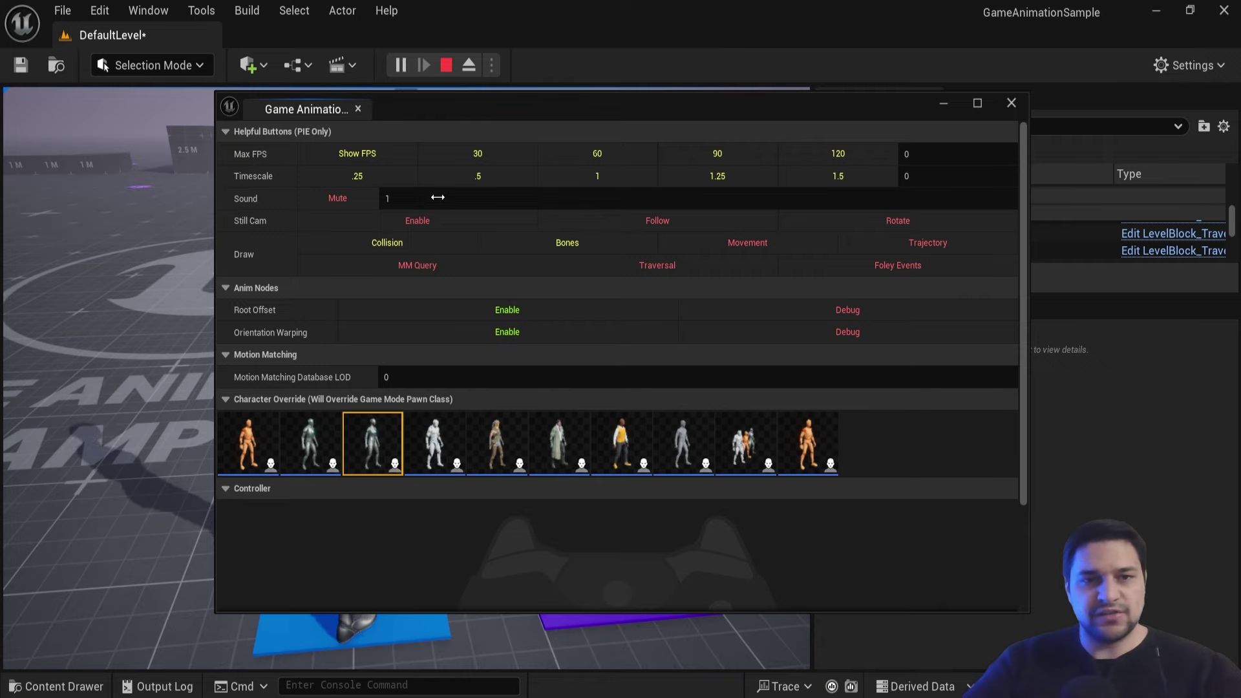
{"action": "mouse_move", "coordinate": [475, 108]}
{"action": "left_mouse_down"}
{"action": "mouse_move", "coordinate": [794, 84]}
{"action": "mouse_move", "coordinate": [672, 108]}
{"action": "left_mouse_up"}
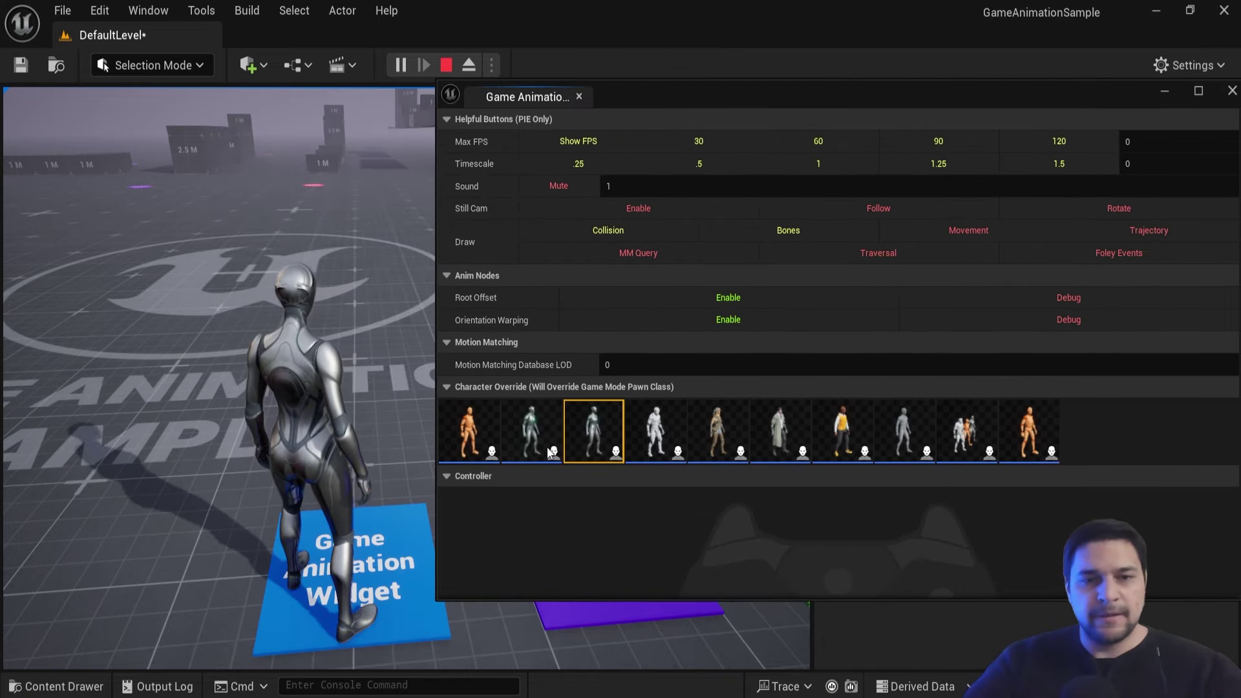
{"action": "left_click", "coordinate": [658, 434]}
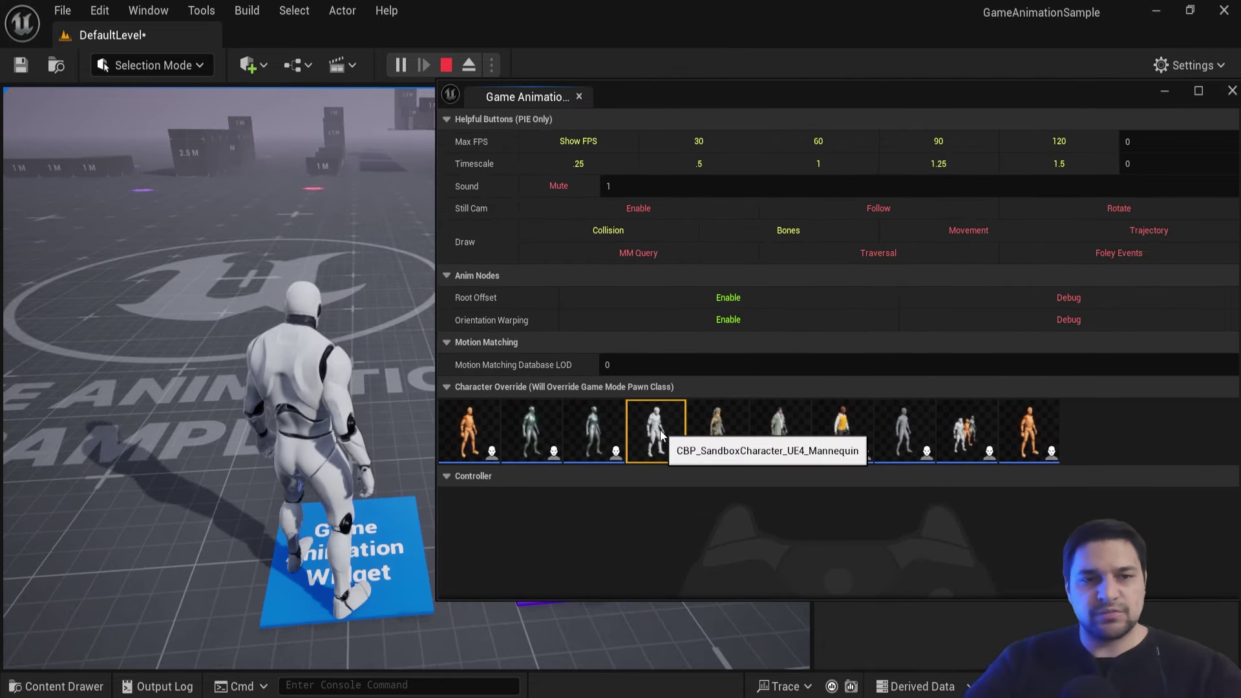
{"action": "left_click", "coordinate": [709, 422]}
{"action": "left_click", "coordinate": [781, 420]}
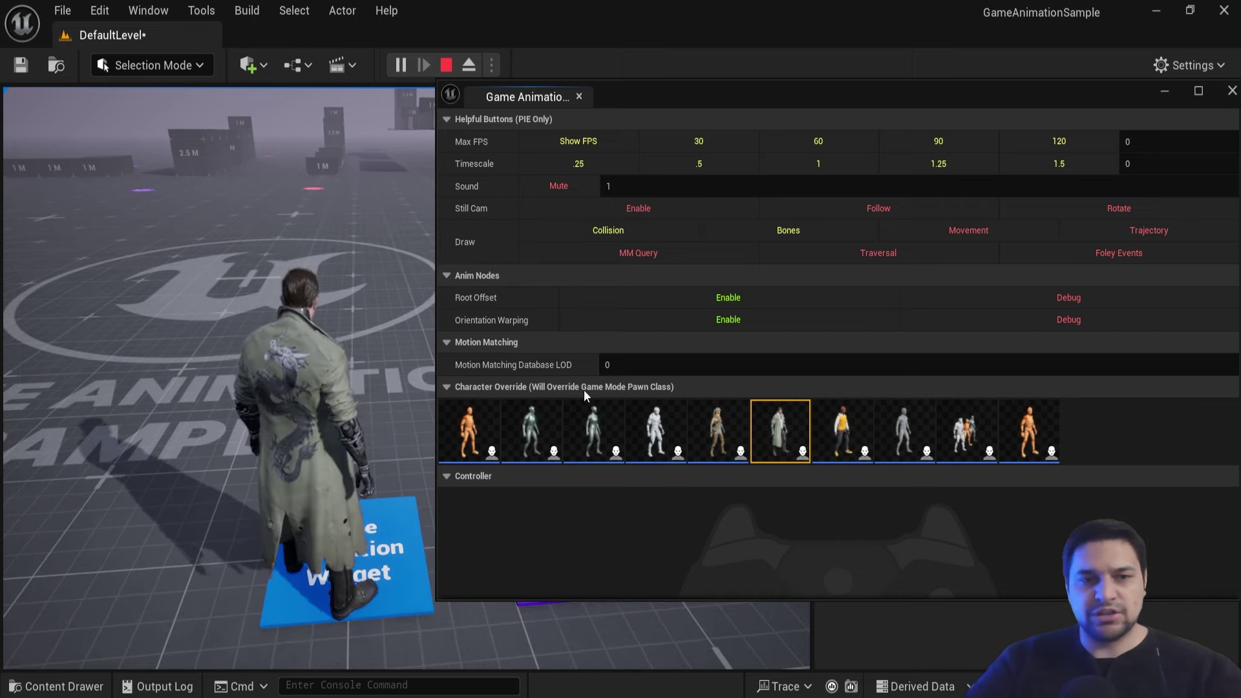
{"action": "left_click_drag", "start_coordinate": [952, 95], "coordinate": [625, 118]}
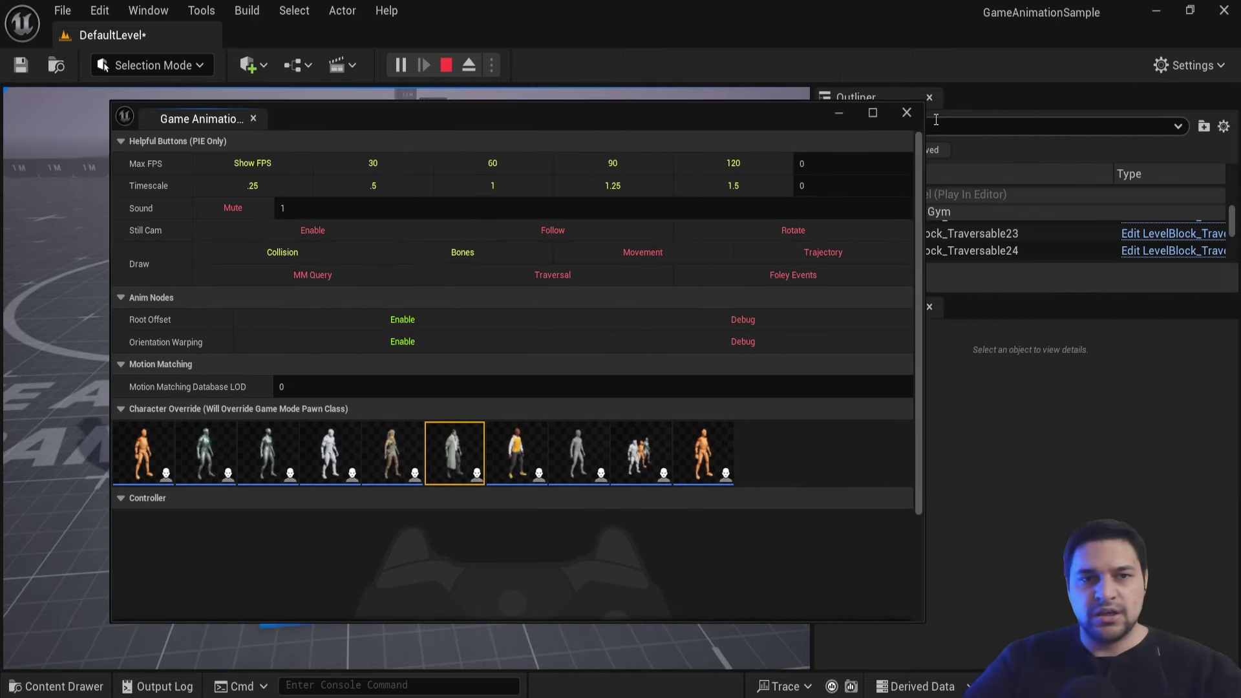
{"action": "left_click_drag", "start_coordinate": [311, 118], "coordinate": [420, 110]}
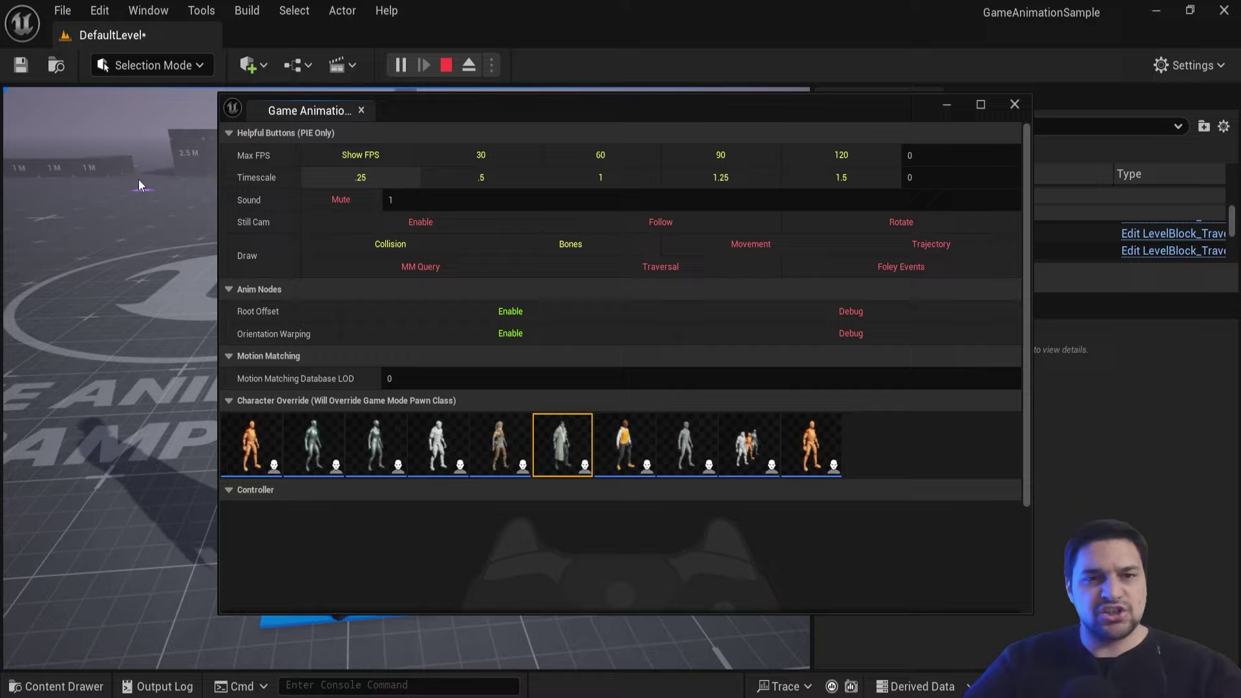
Step: Close the Game Animation widget window and then the Controls reference window
{"action": "left_click", "coordinate": [1015, 106]}
{"action": "left_click", "coordinate": [664, 248]}
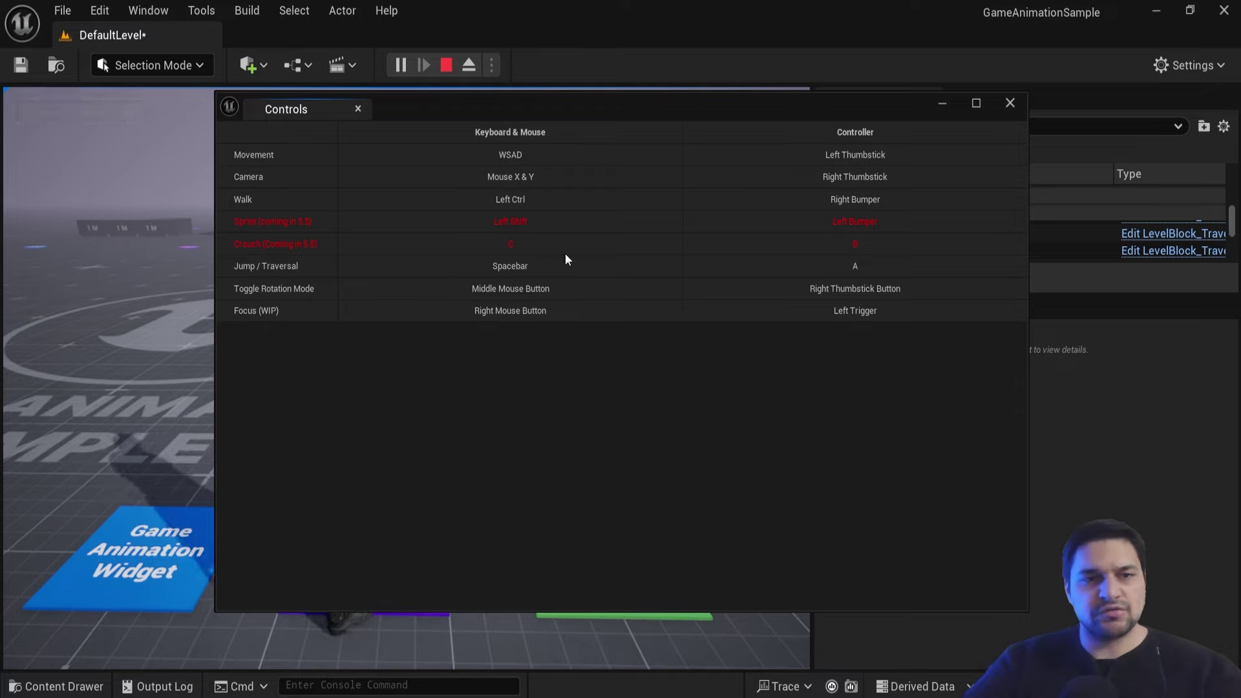
{"action": "left_click", "coordinate": [1009, 105]}
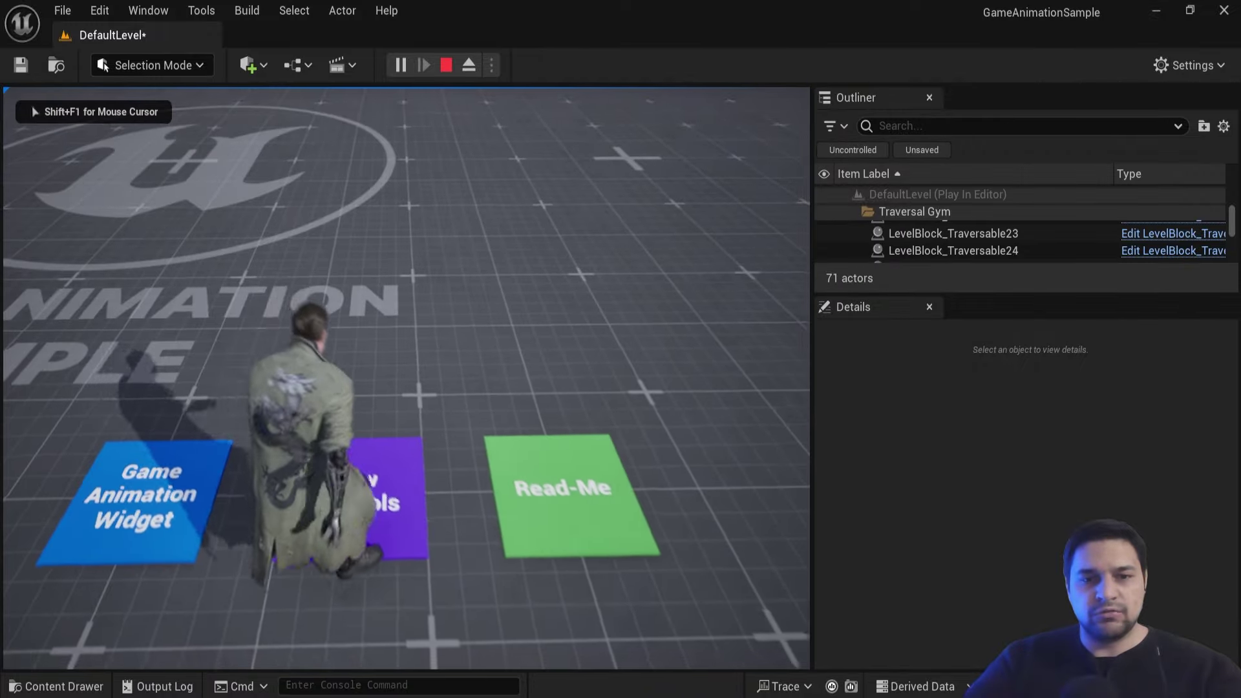
Step: Run, crouch, climb the 1 M block and leap along the walkway, then end play with Esc
{"action": "key", "text": "w"}
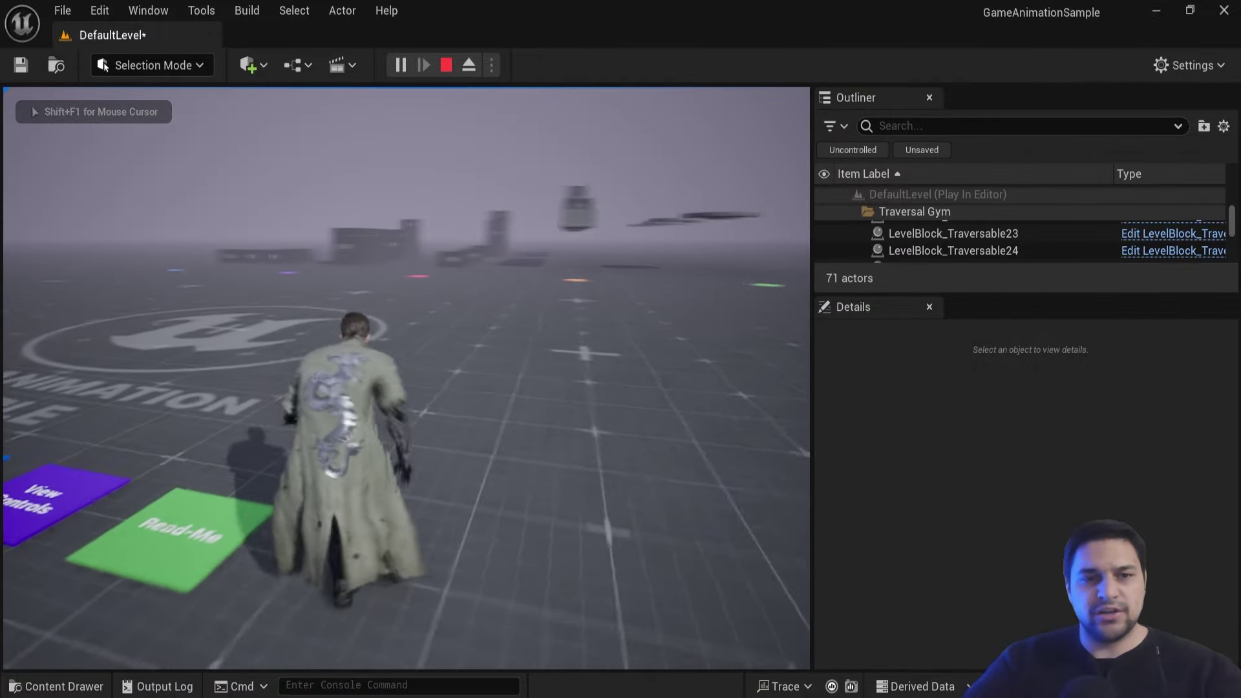
{"action": "key", "text": "c"}
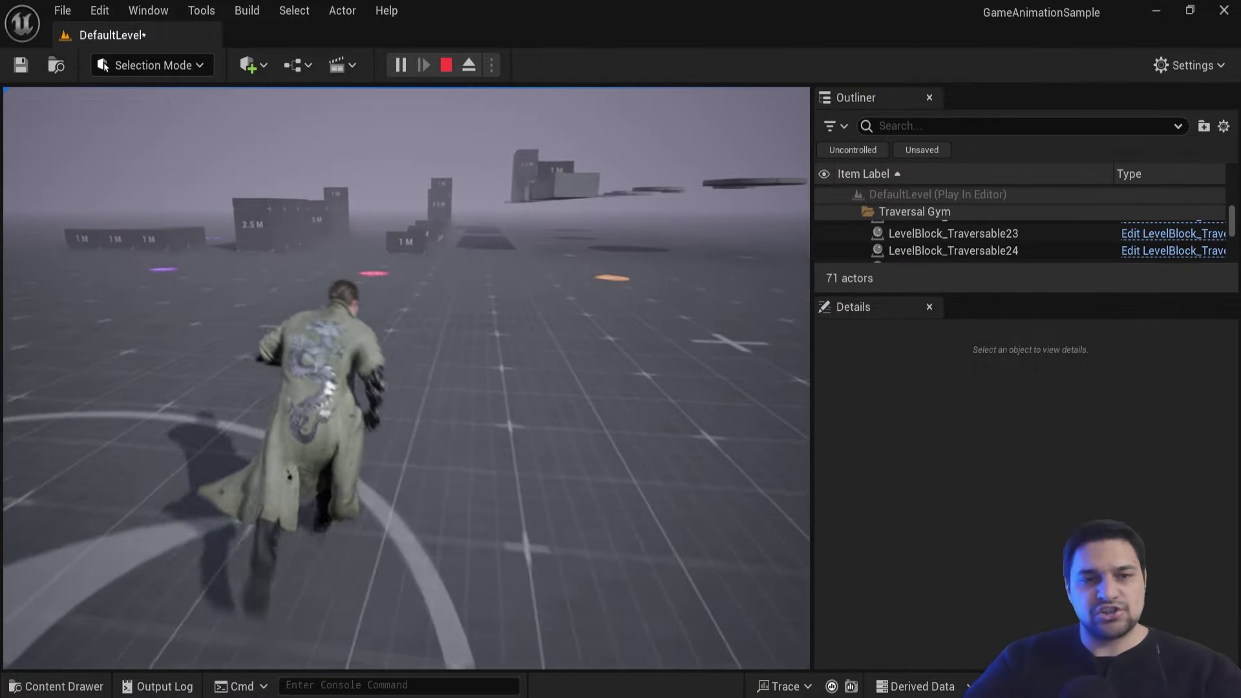
{"action": "key", "text": "c"}
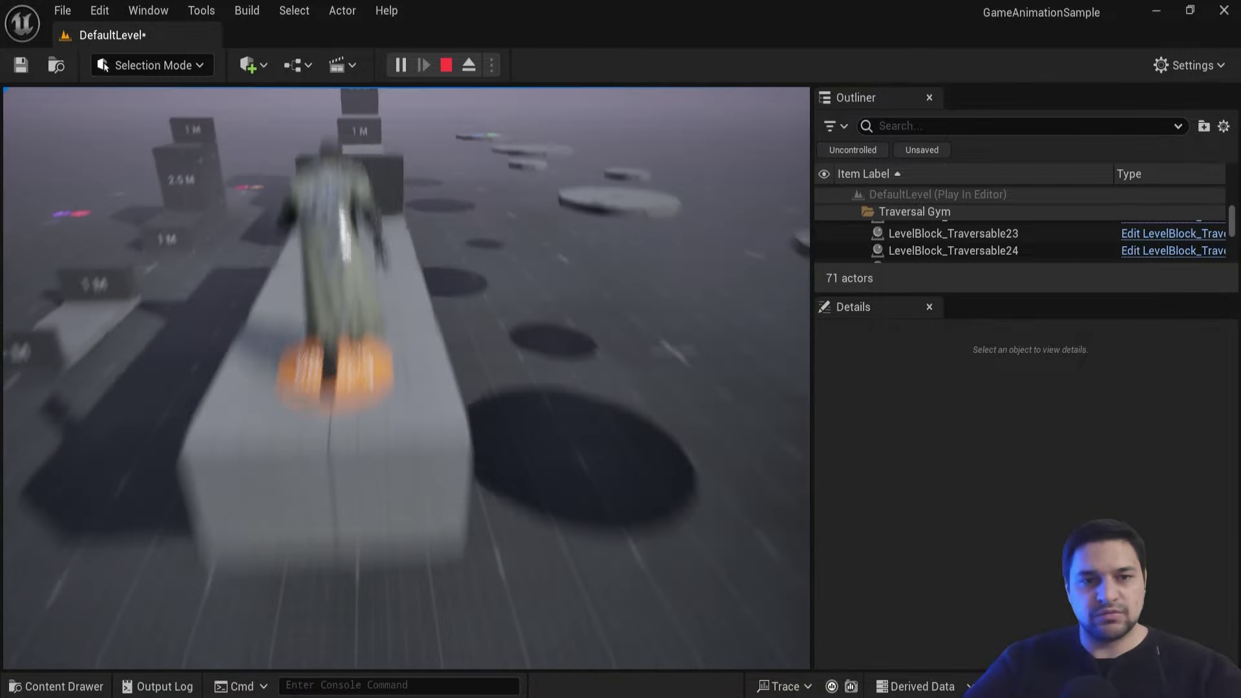
{"action": "key", "text": "space"}
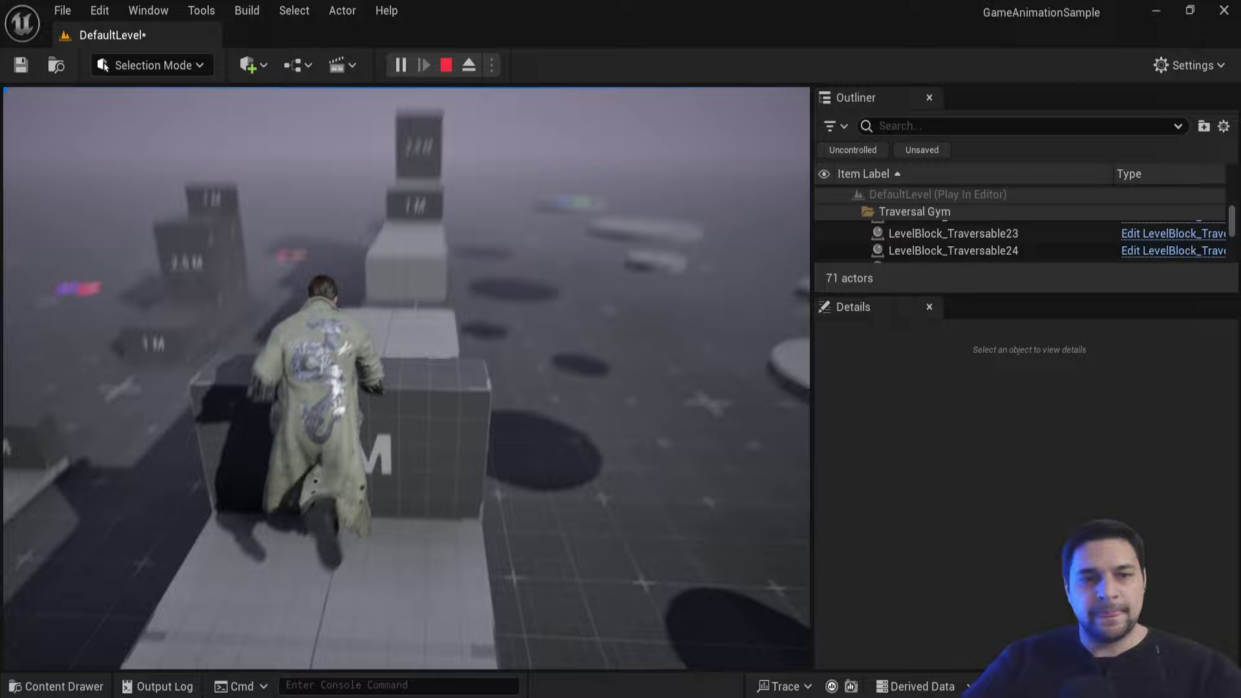
{"action": "key", "text": "space"}
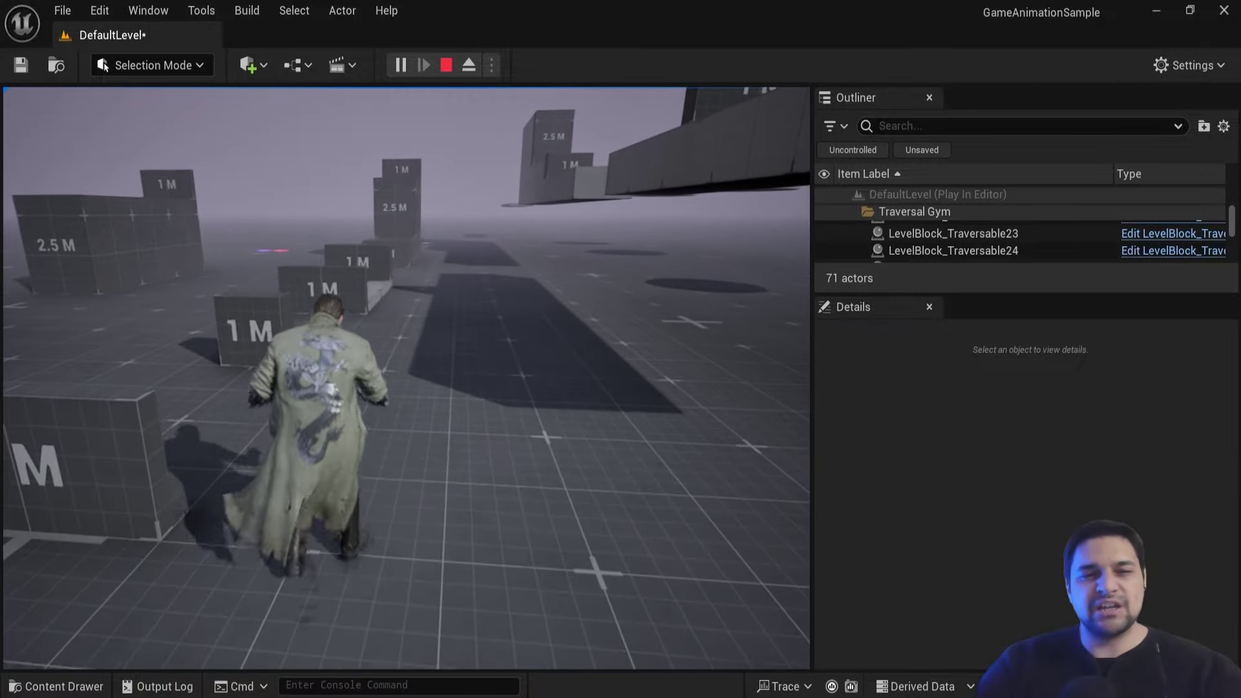
{"action": "key", "text": "Escape"}
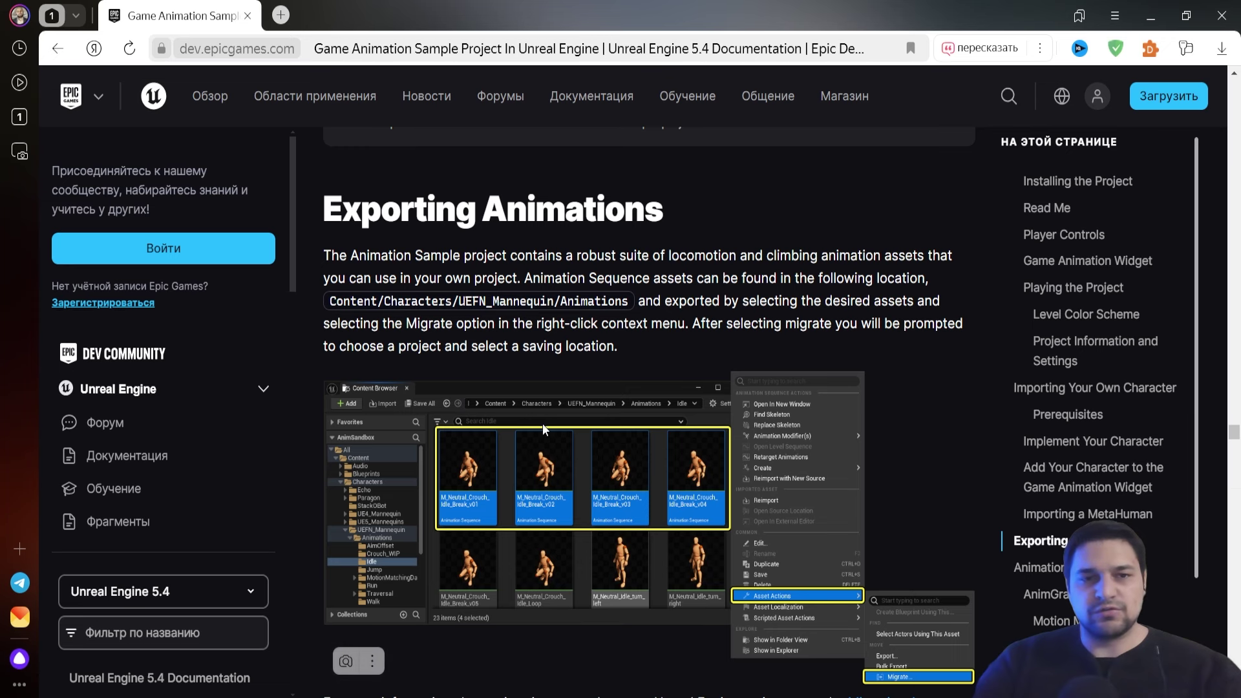
Step: Scroll the docs to Animation Blueprint Functions, listing SetReferences, UpdateEssentialValues and GenerateTrajectory
{"action": "scroll", "coordinate": [646, 388], "scroll_direction": "up", "scroll_amount": 5}
{"action": "scroll", "coordinate": [646, 387], "scroll_direction": "up", "scroll_amount": 6}
{"action": "scroll", "coordinate": [647, 388], "scroll_direction": "down", "scroll_amount": 7}
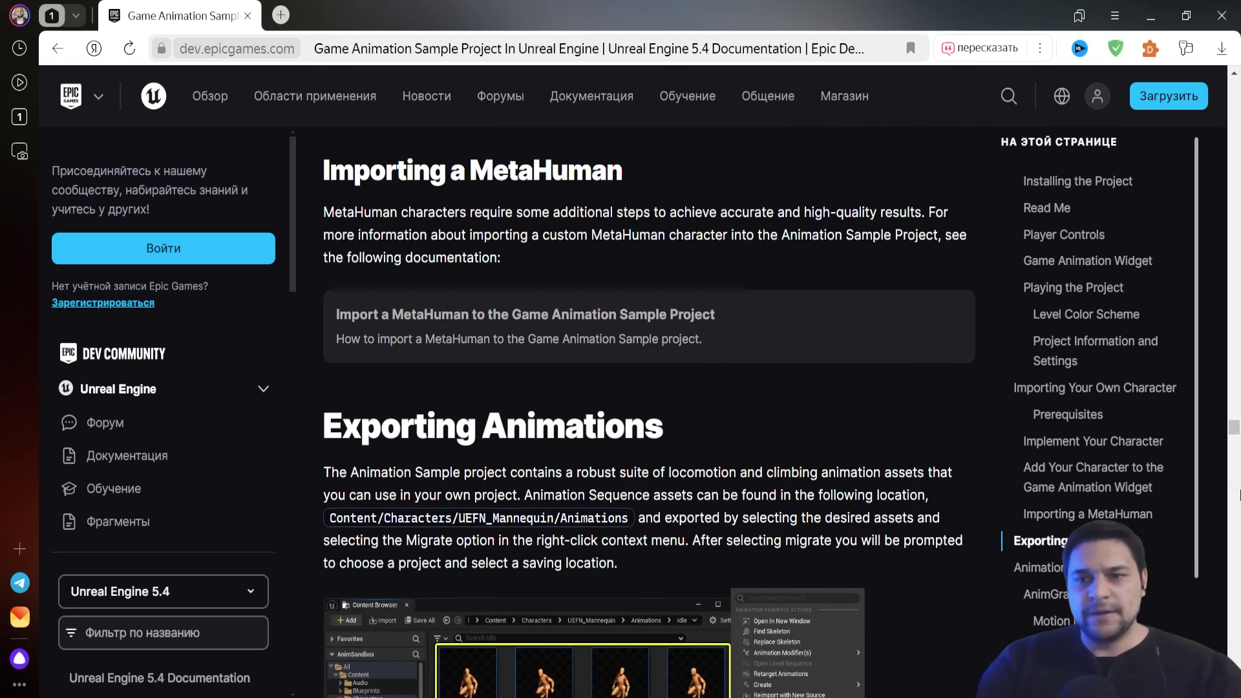
{"action": "left_click_drag", "start_coordinate": [1238, 438], "coordinate": [1238, 172]}
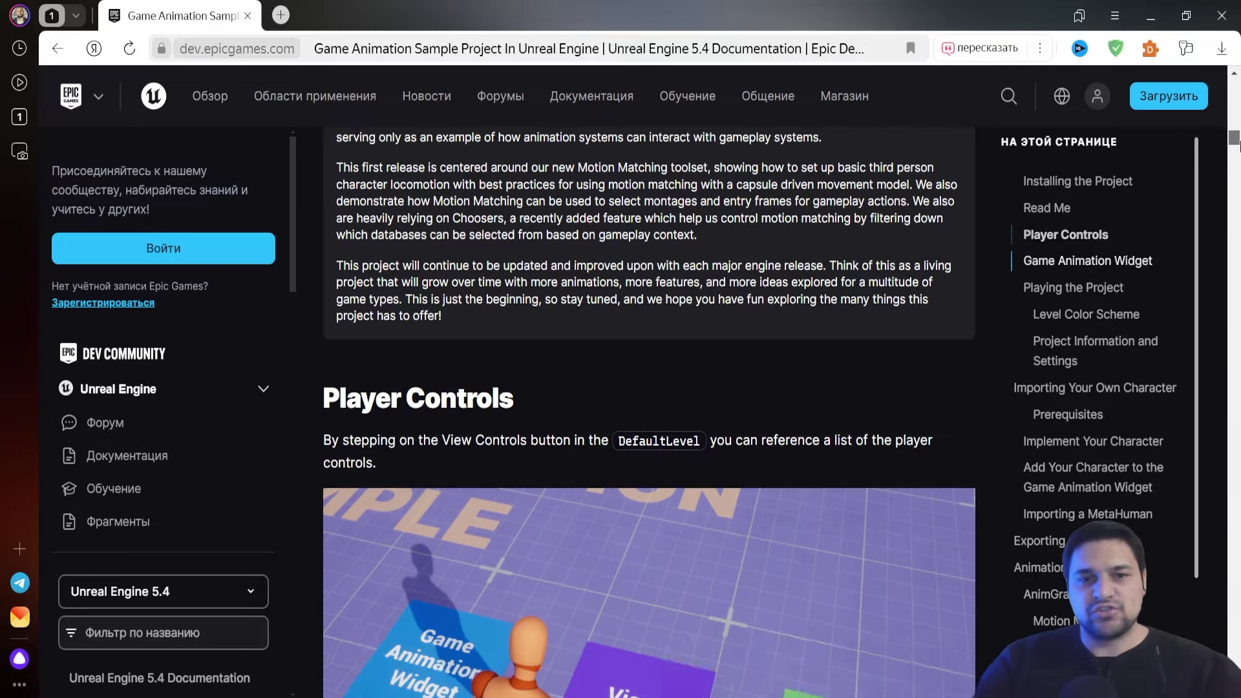
{"action": "scroll", "coordinate": [948, 338], "scroll_direction": "down", "scroll_amount": 5}
{"action": "scroll", "coordinate": [947, 338], "scroll_direction": "down", "scroll_amount": 5}
{"action": "scroll", "coordinate": [948, 337], "scroll_direction": "down", "scroll_amount": 5}
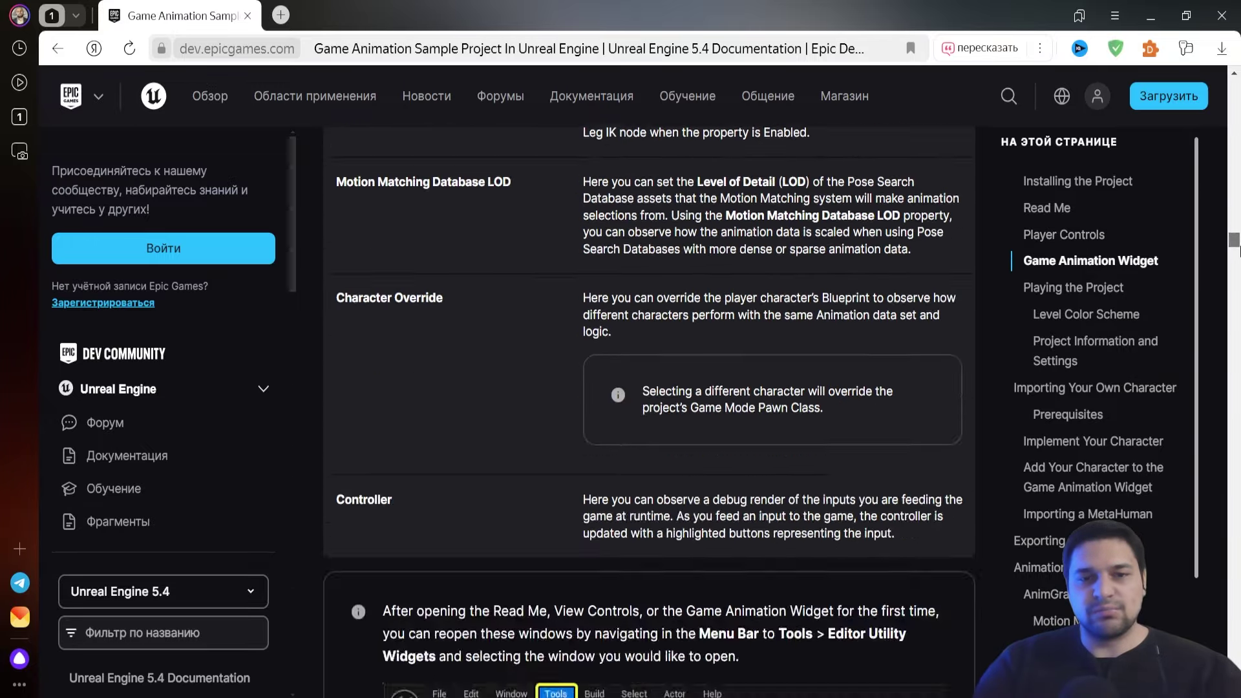
{"action": "scroll", "coordinate": [948, 338], "scroll_direction": "down", "scroll_amount": 4}
{"action": "scroll", "coordinate": [948, 336], "scroll_direction": "down", "scroll_amount": 5}
{"action": "scroll", "coordinate": [948, 323], "scroll_direction": "down", "scroll_amount": 4}
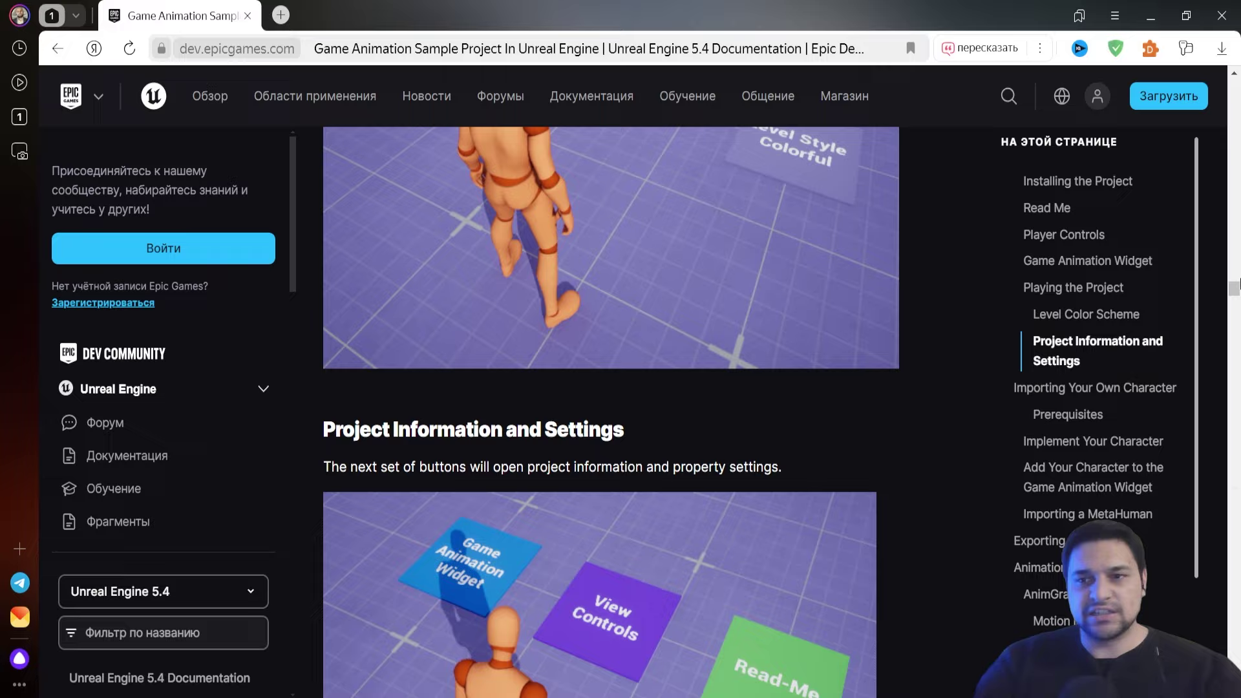
{"action": "left_click_drag", "start_coordinate": [1236, 287], "coordinate": [1237, 496]}
{"action": "left_click_drag", "start_coordinate": [1236, 502], "coordinate": [1236, 566]}
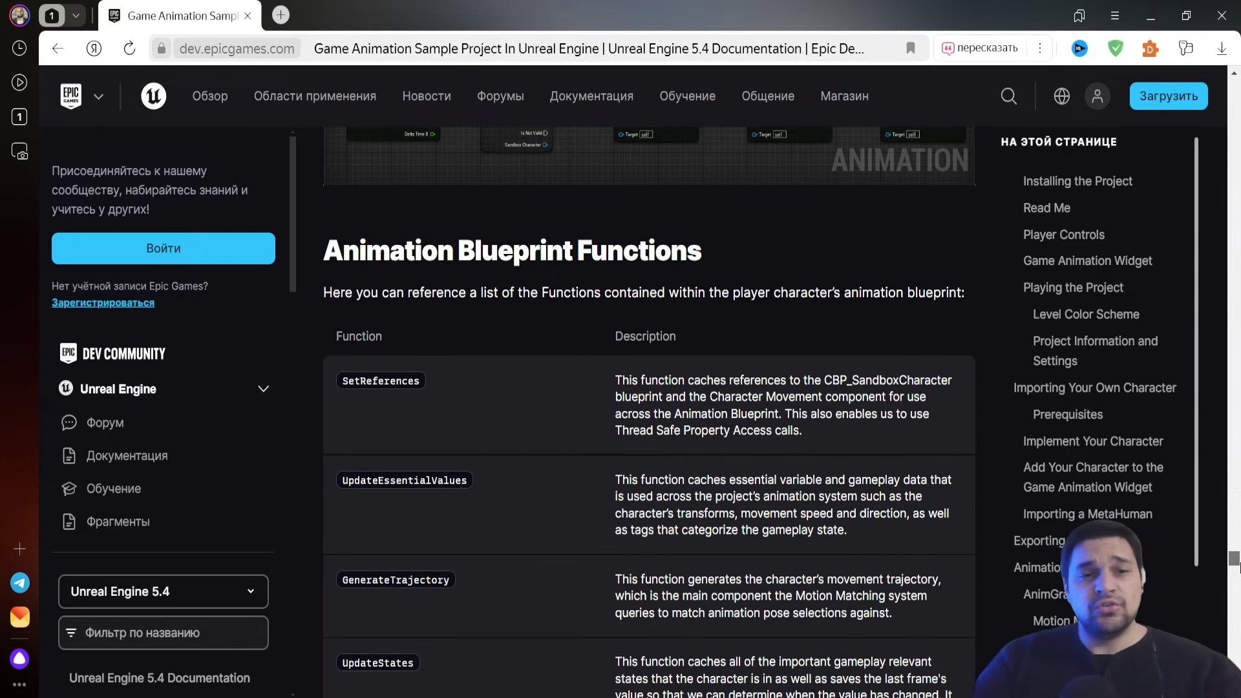
Step: Scroll back and forth through the docs' Character Blueprint section, then return to the editor's DefaultLevel
{"action": "left_click_drag", "start_coordinate": [1237, 567], "coordinate": [1235, 646]}
{"action": "scroll", "coordinate": [621, 590], "scroll_direction": "down", "scroll_amount": 5}
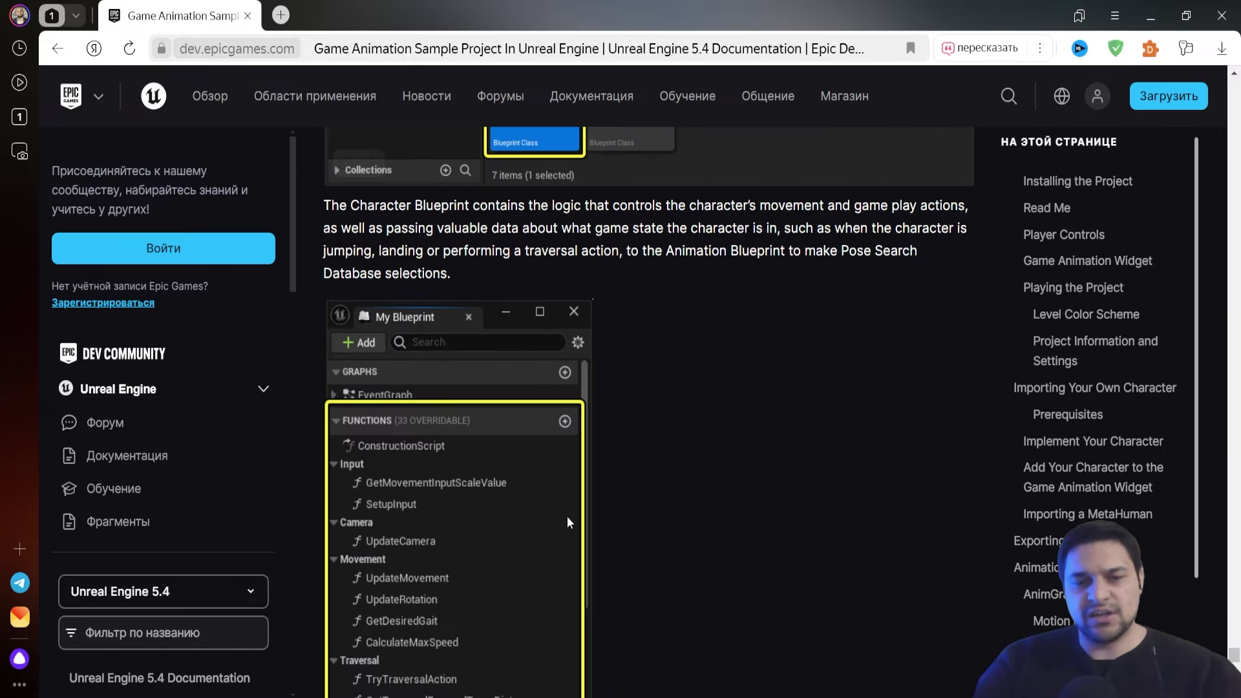
{"action": "scroll", "coordinate": [748, 299], "scroll_direction": "down", "scroll_amount": 12}
{"action": "scroll", "coordinate": [678, 386], "scroll_direction": "up", "scroll_amount": 8}
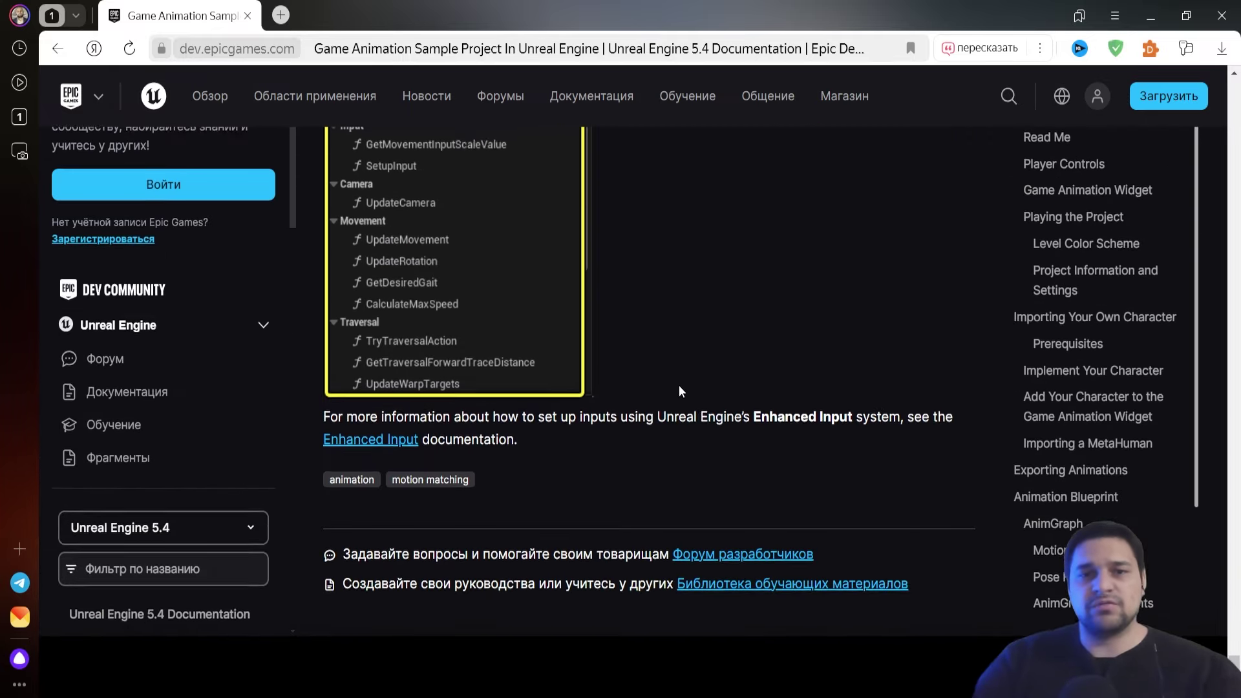
{"action": "scroll", "coordinate": [689, 496], "scroll_direction": "up", "scroll_amount": 7}
{"action": "scroll", "coordinate": [689, 496], "scroll_direction": "up", "scroll_amount": 8}
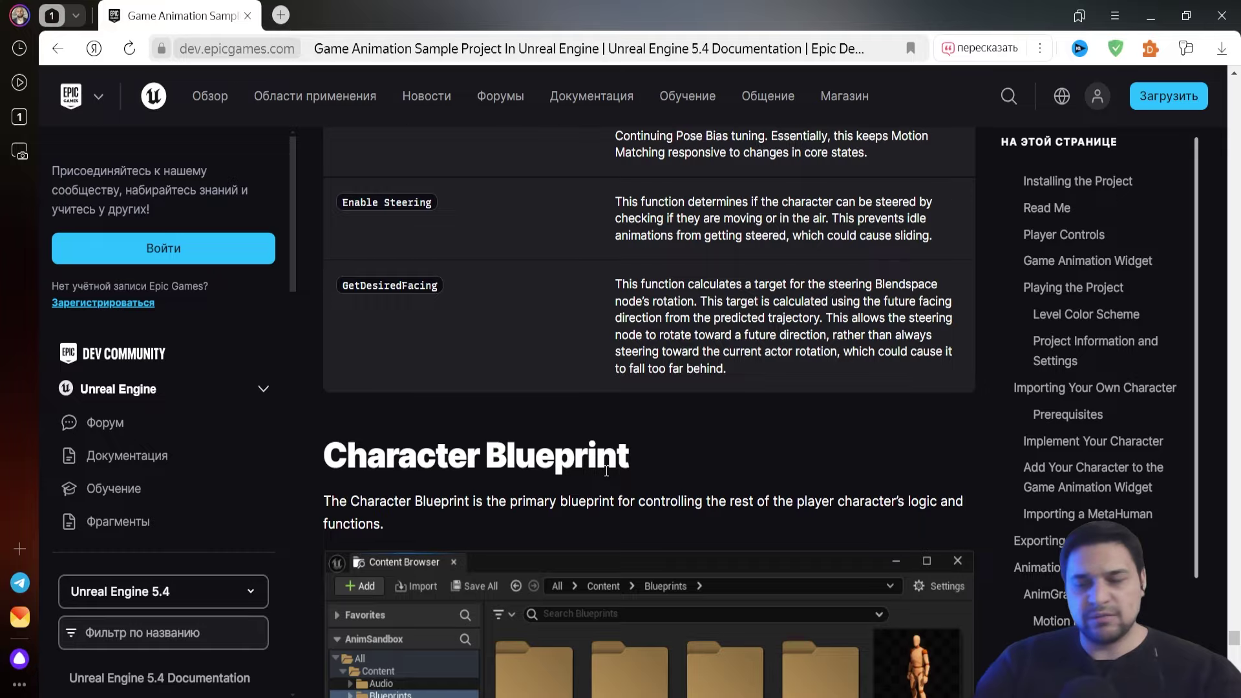
{"action": "scroll", "coordinate": [602, 467], "scroll_direction": "up", "scroll_amount": 1}
{"action": "scroll", "coordinate": [564, 464], "scroll_direction": "up", "scroll_amount": 10}
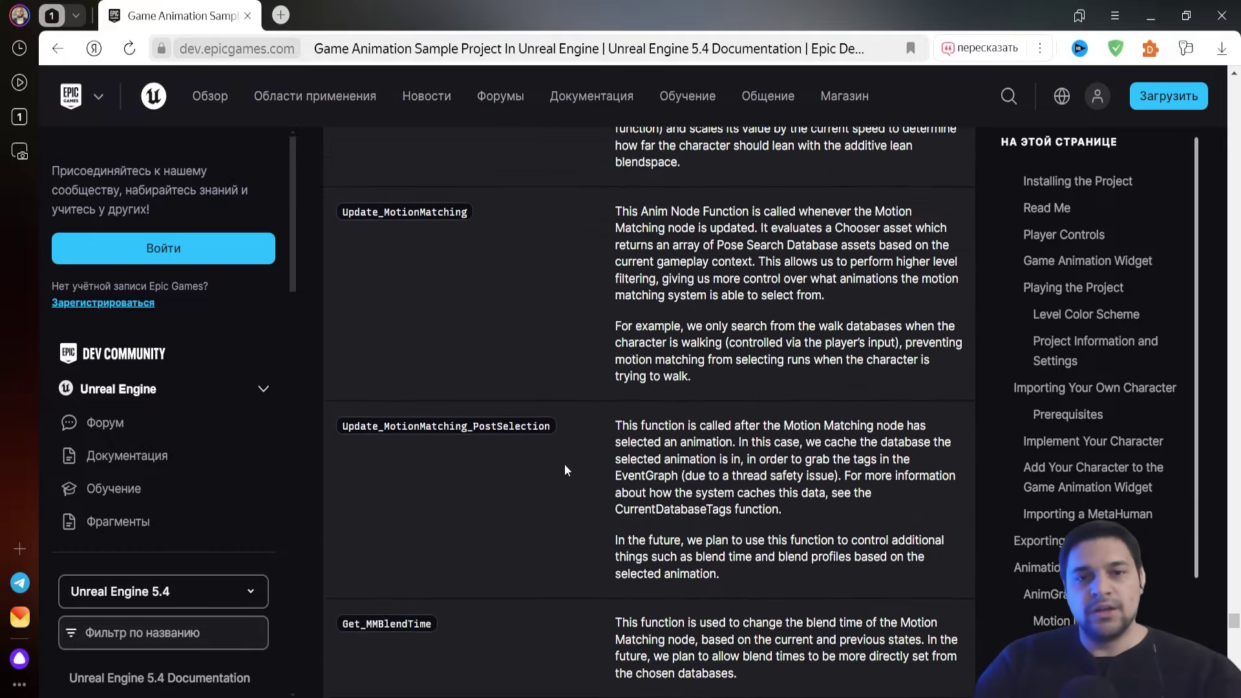
{"action": "scroll", "coordinate": [564, 464], "scroll_direction": "down", "scroll_amount": 9}
{"action": "scroll", "coordinate": [719, 329], "scroll_direction": "down", "scroll_amount": 12}
{"action": "scroll", "coordinate": [673, 218], "scroll_direction": "down", "scroll_amount": 5}
{"action": "scroll", "coordinate": [665, 234], "scroll_direction": "down", "scroll_amount": 7}
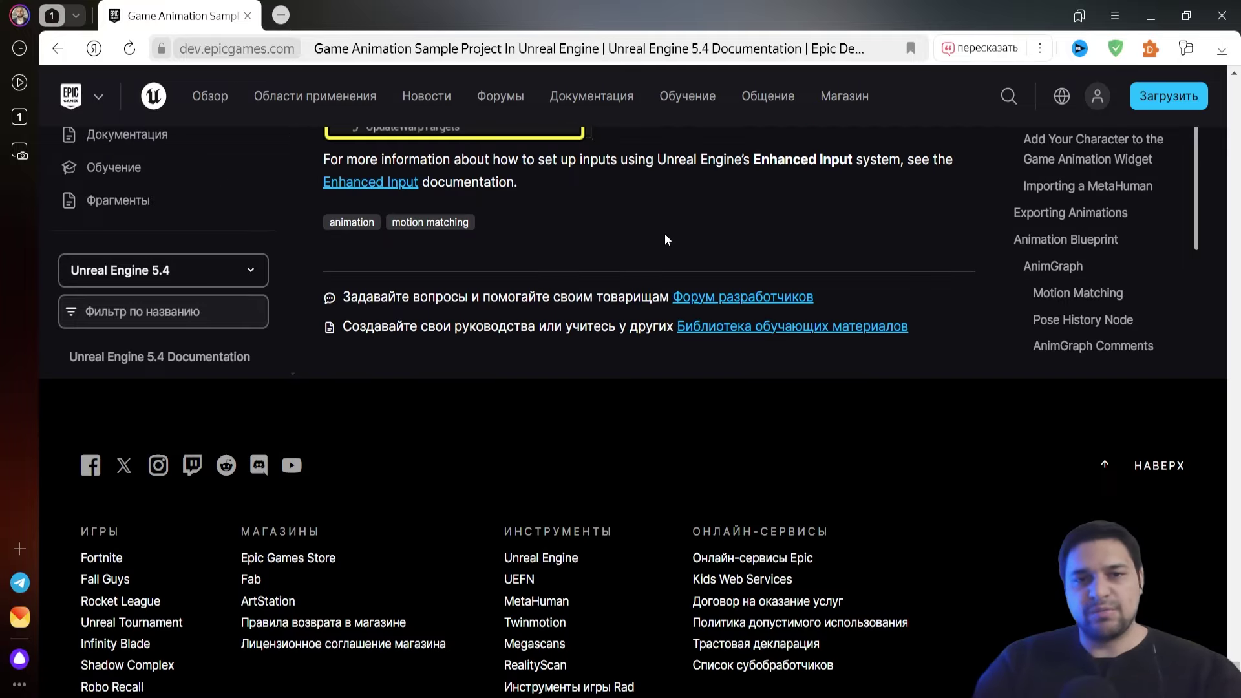
{"action": "scroll", "coordinate": [664, 234], "scroll_direction": "up", "scroll_amount": 3}
{"action": "scroll", "coordinate": [665, 234], "scroll_direction": "up", "scroll_amount": 5}
{"action": "scroll", "coordinate": [831, 354], "scroll_direction": "up", "scroll_amount": 4}
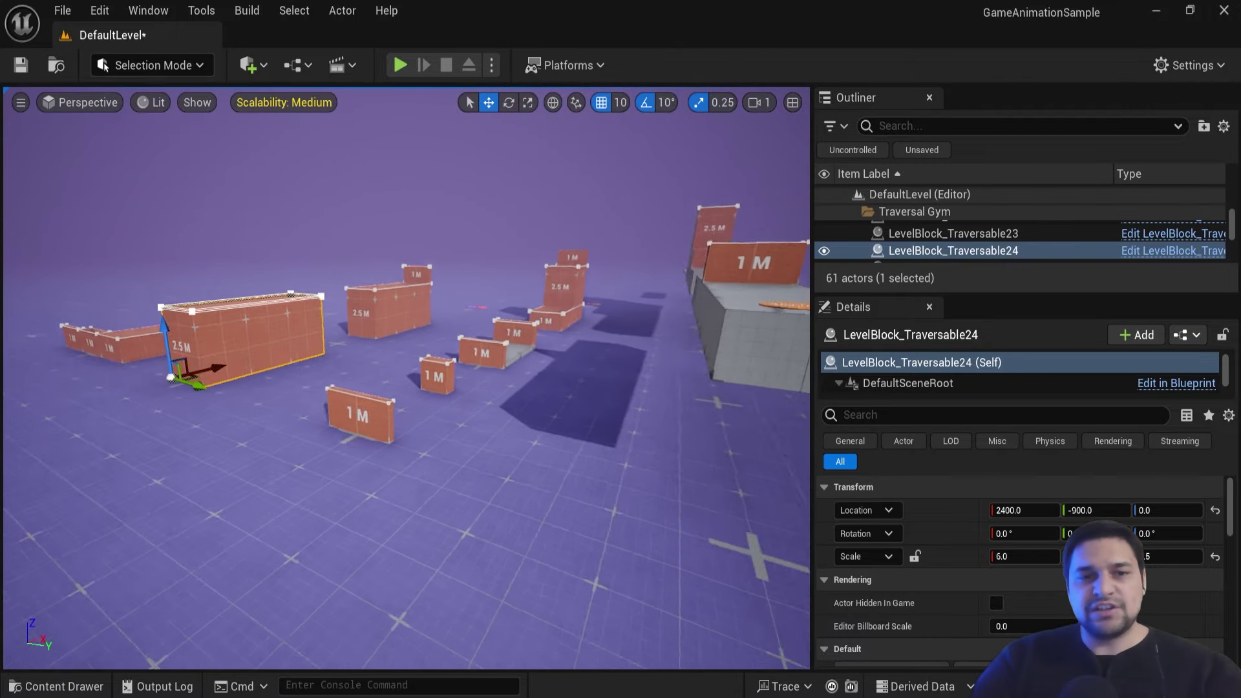
Step: Open the Content Drawer and browse Characters > UEFN_Mannequin > Animations > Run
{"action": "key", "text": "ctrl+space"}
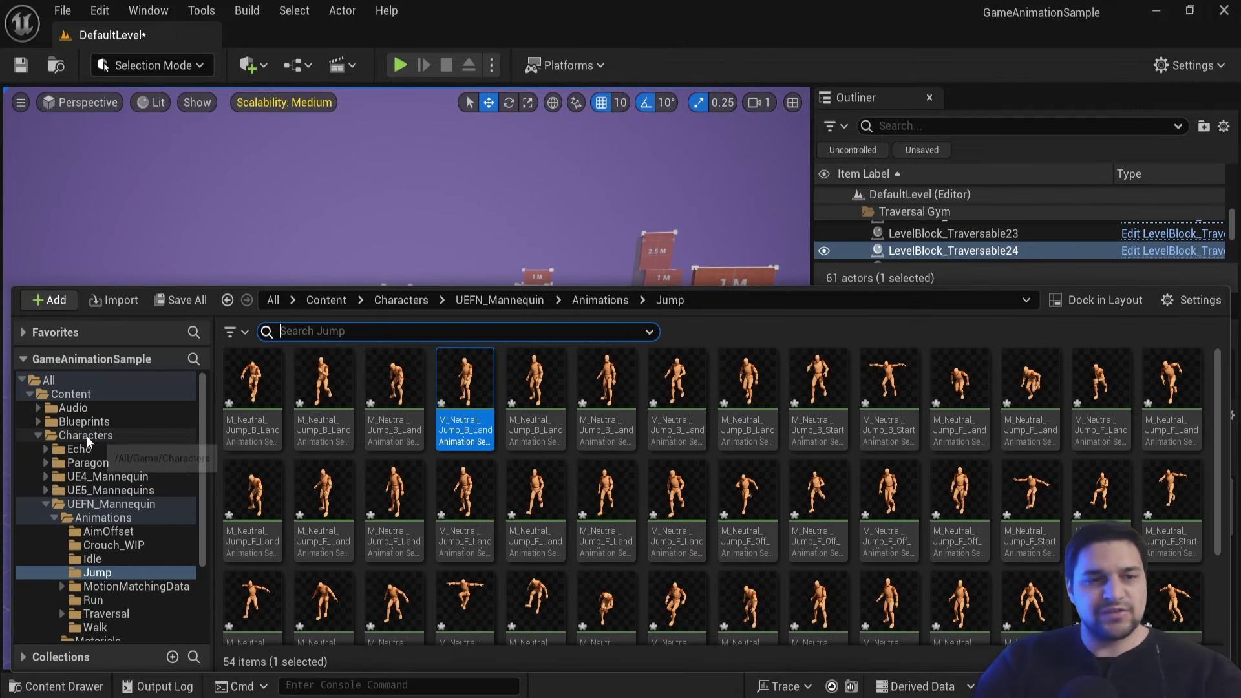
{"action": "left_click", "coordinate": [88, 437]}
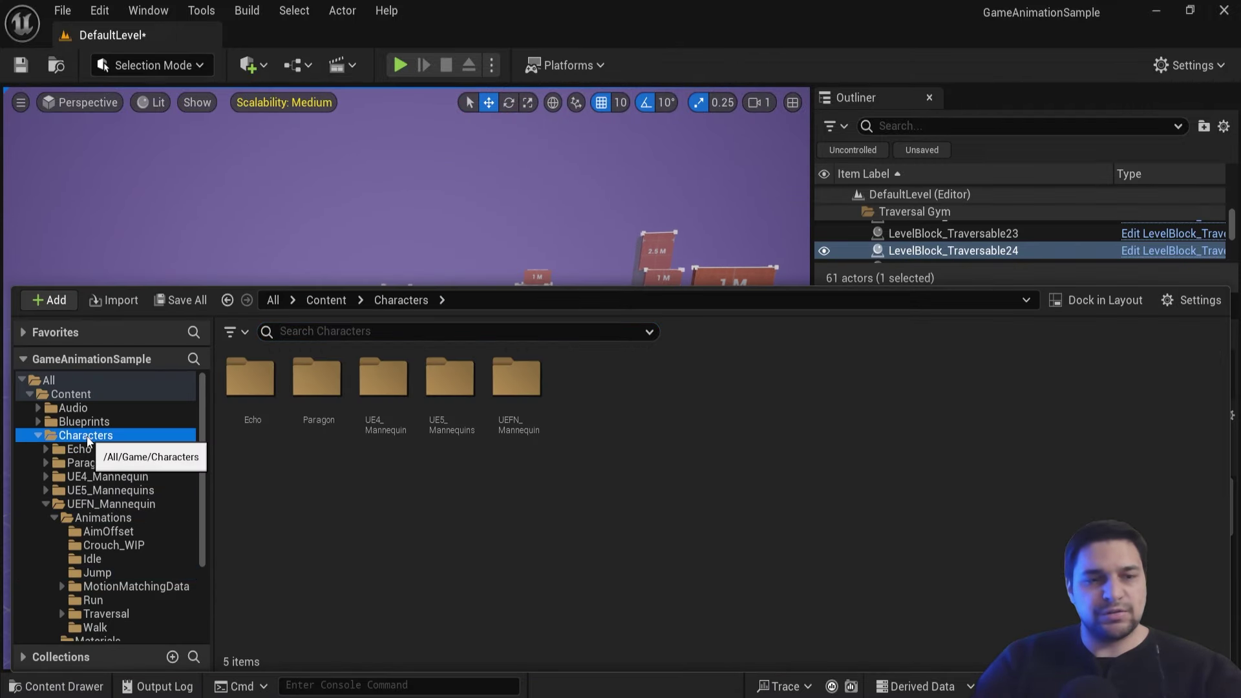
{"action": "left_click", "coordinate": [534, 401]}
{"action": "double_click", "coordinate": [534, 400]}
{"action": "double_click", "coordinate": [310, 401]}
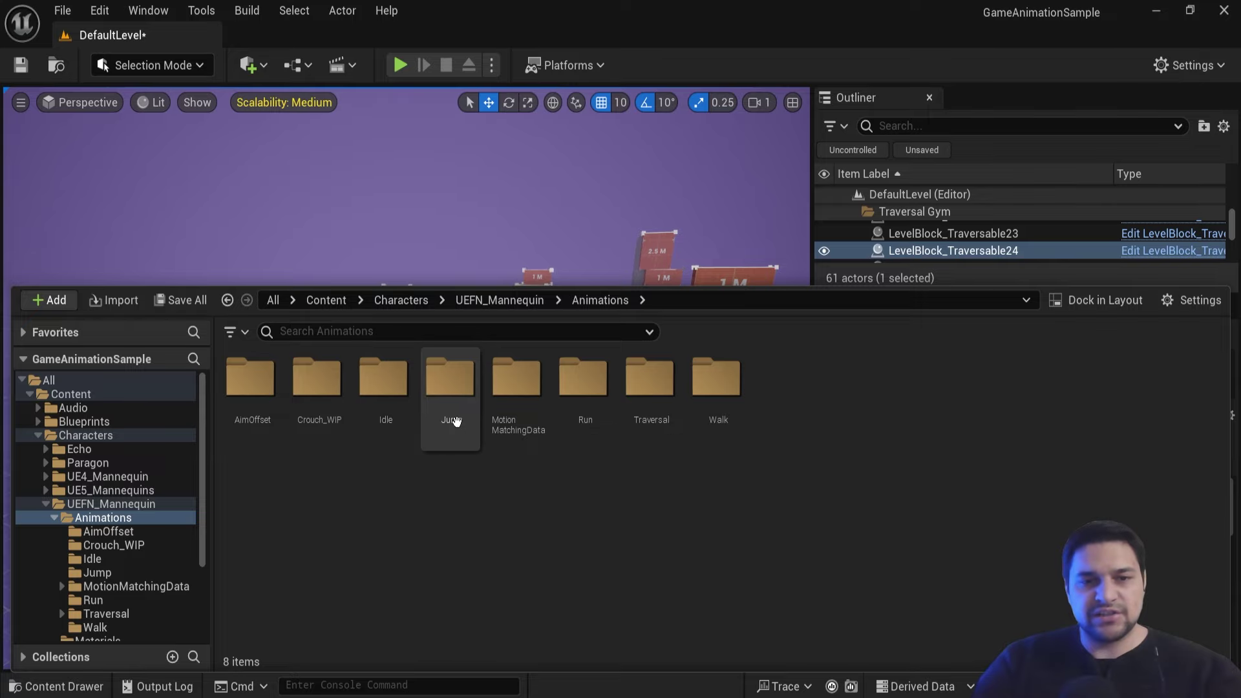
{"action": "double_click", "coordinate": [583, 413]}
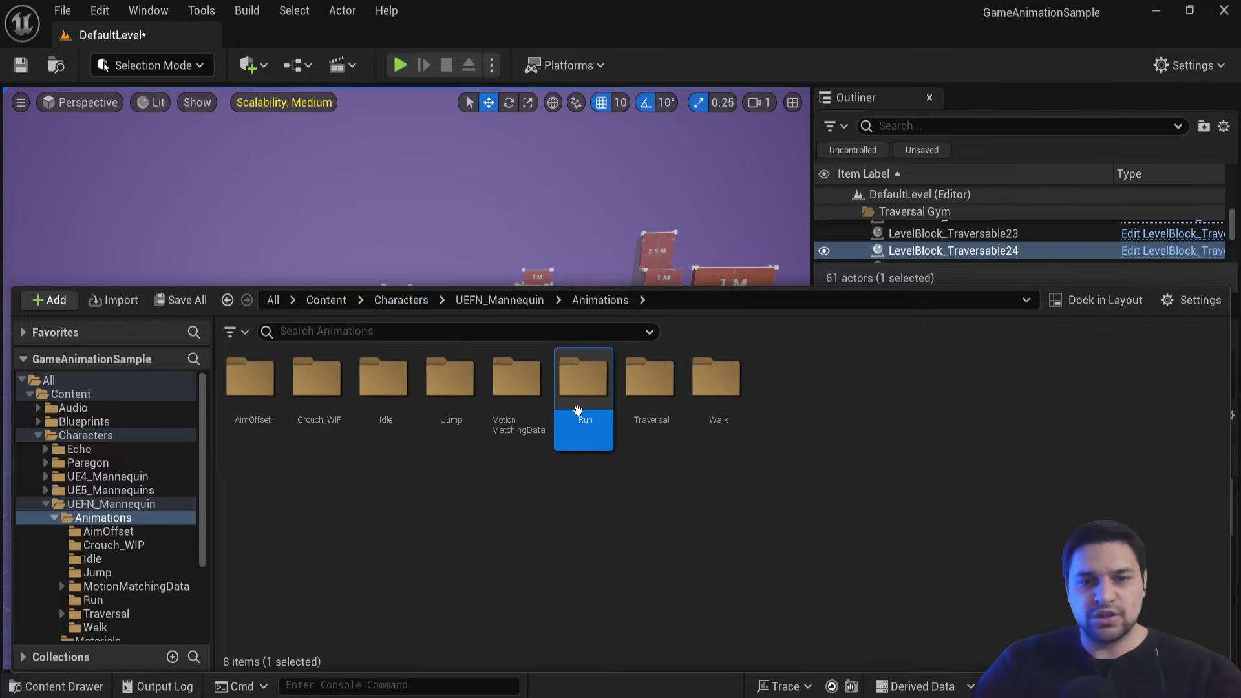
{"action": "scroll", "coordinate": [840, 446], "scroll_direction": "down", "scroll_amount": 5}
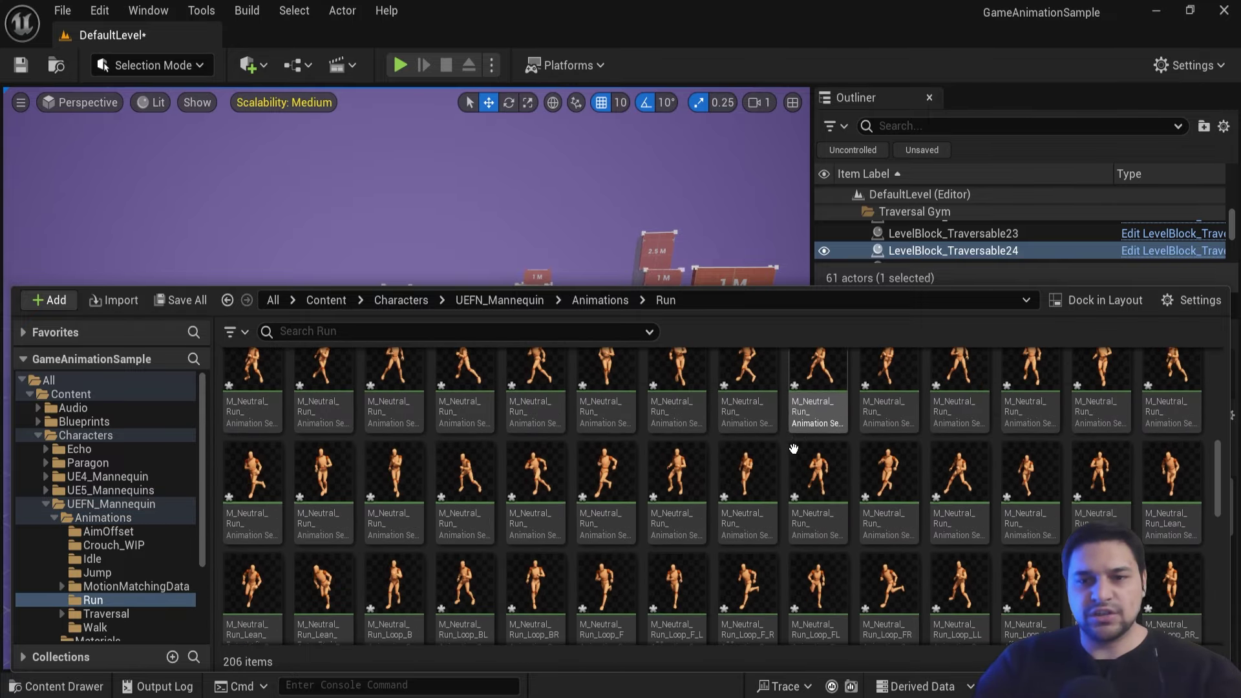
{"action": "scroll", "coordinate": [581, 472], "scroll_direction": "up", "scroll_amount": 5}
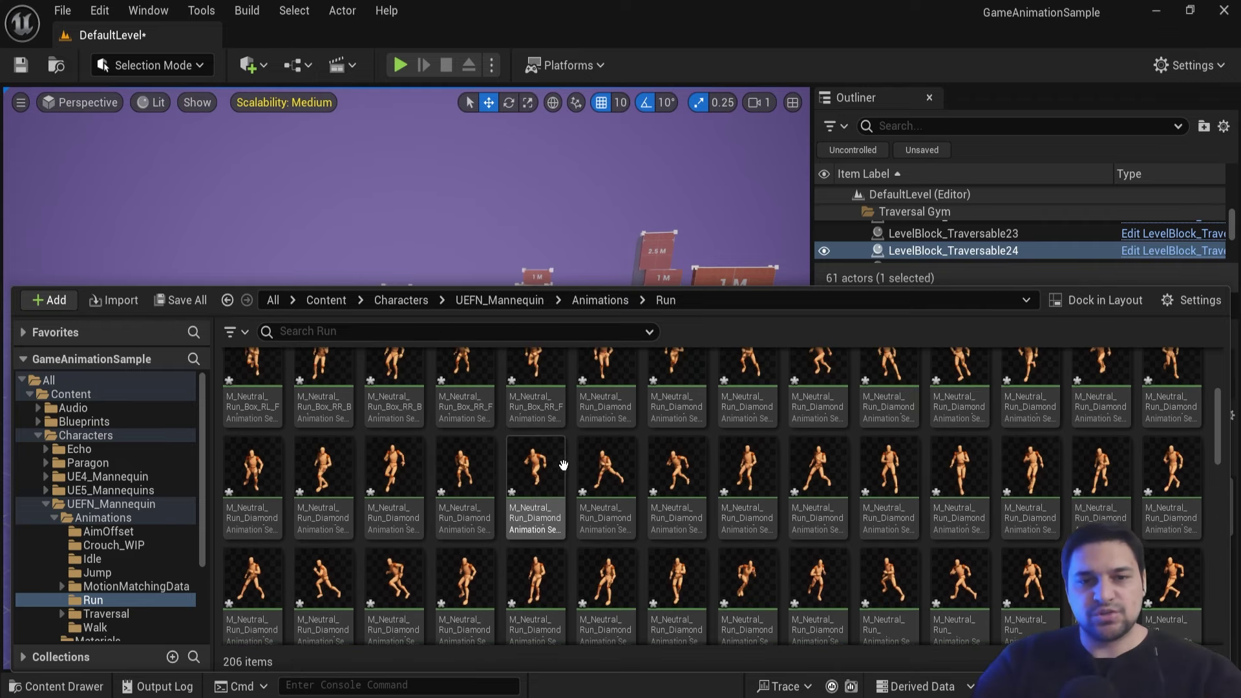
Step: Preview M_Neutral_Run_Box_RR_F_Rfoot, scrubbing to frame 23 and inspecting the spine_02 bone
{"action": "left_click", "coordinate": [546, 451]}
{"action": "double_click", "coordinate": [546, 451]}
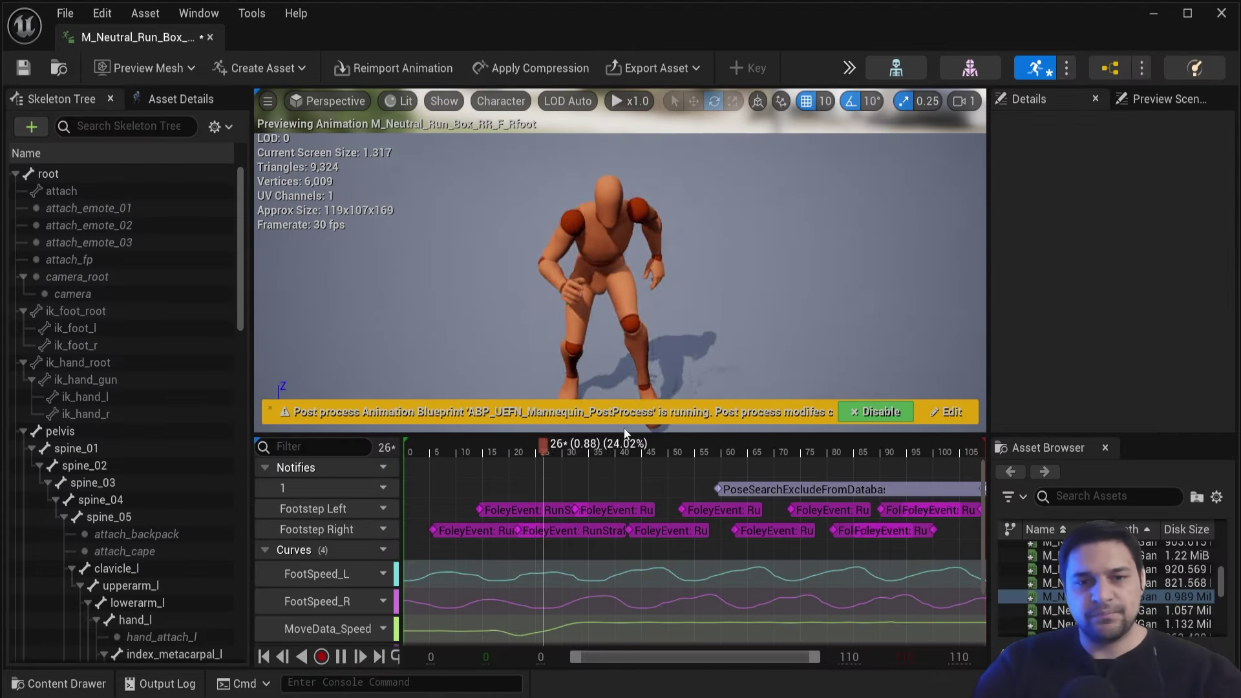
{"action": "left_click_drag", "start_coordinate": [412, 451], "coordinate": [534, 456]}
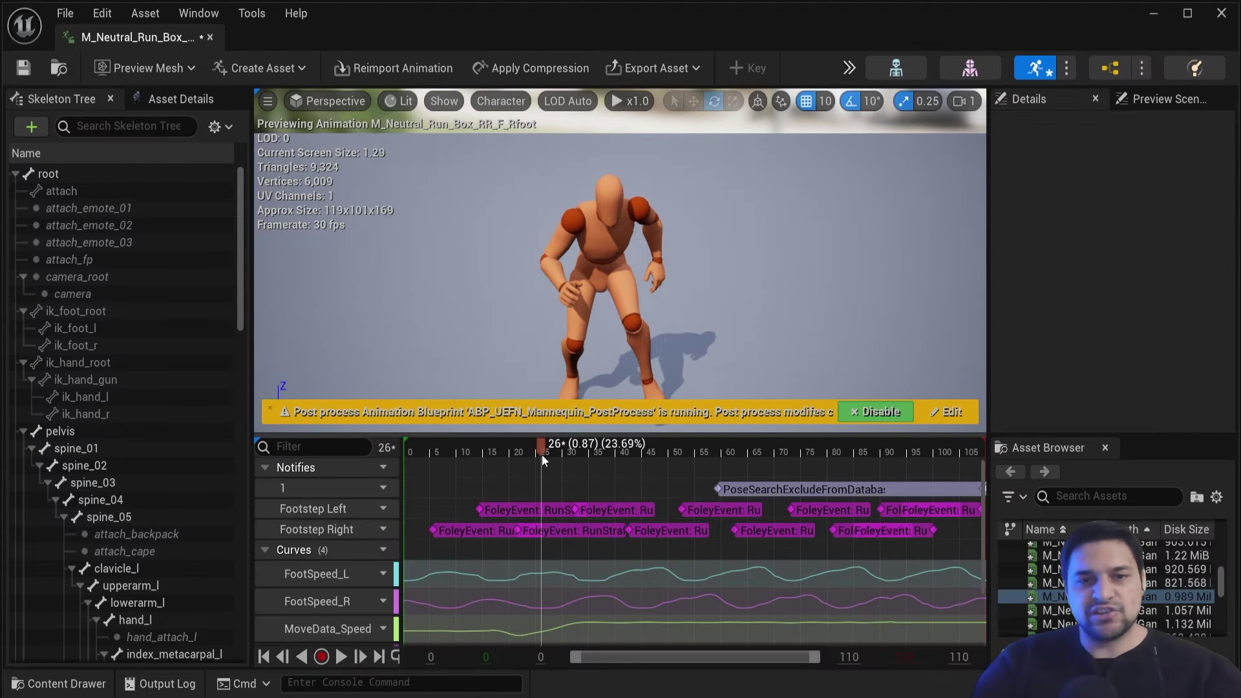
{"action": "scroll", "coordinate": [109, 448], "scroll_direction": "down", "scroll_amount": 4}
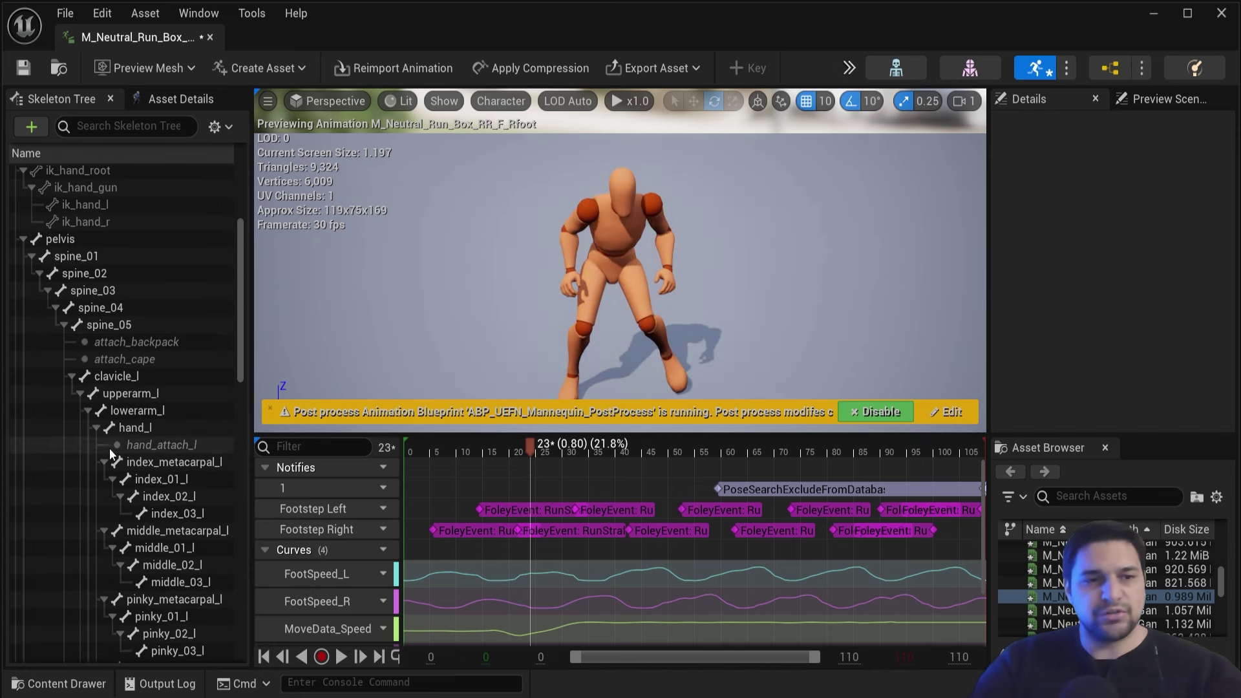
{"action": "left_click", "coordinate": [133, 277]}
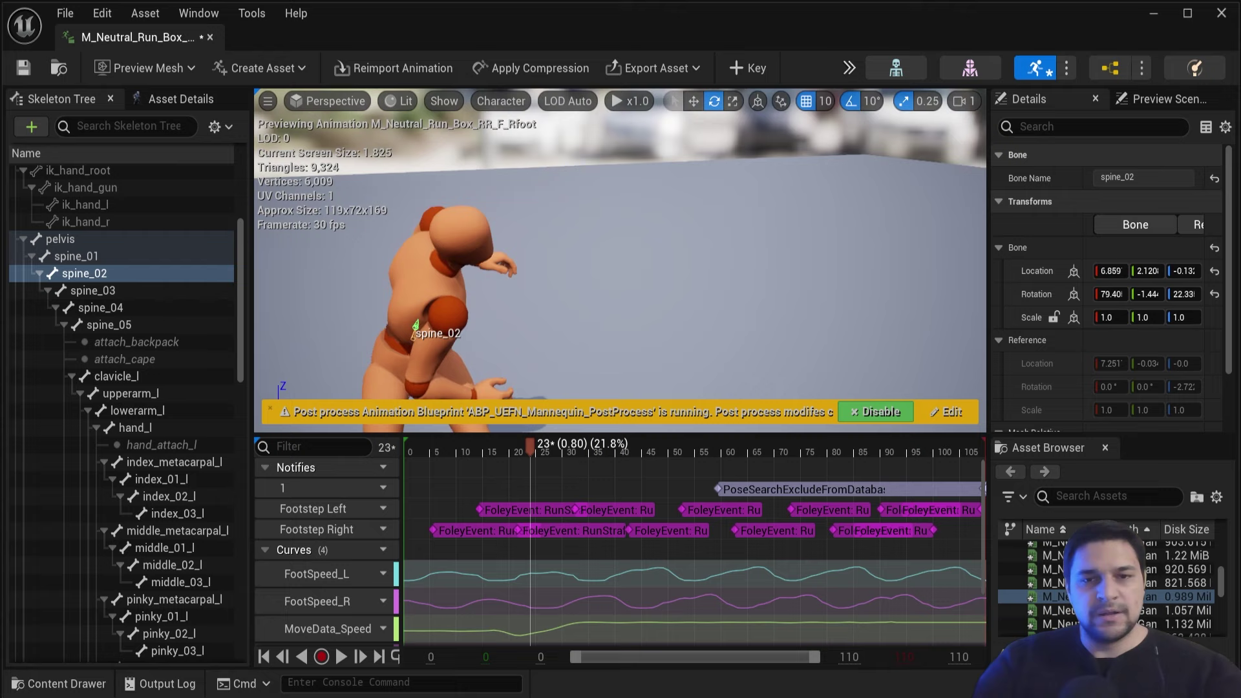
{"action": "right_click_drag", "start_coordinate": [423, 298], "coordinate": [362, 284]}
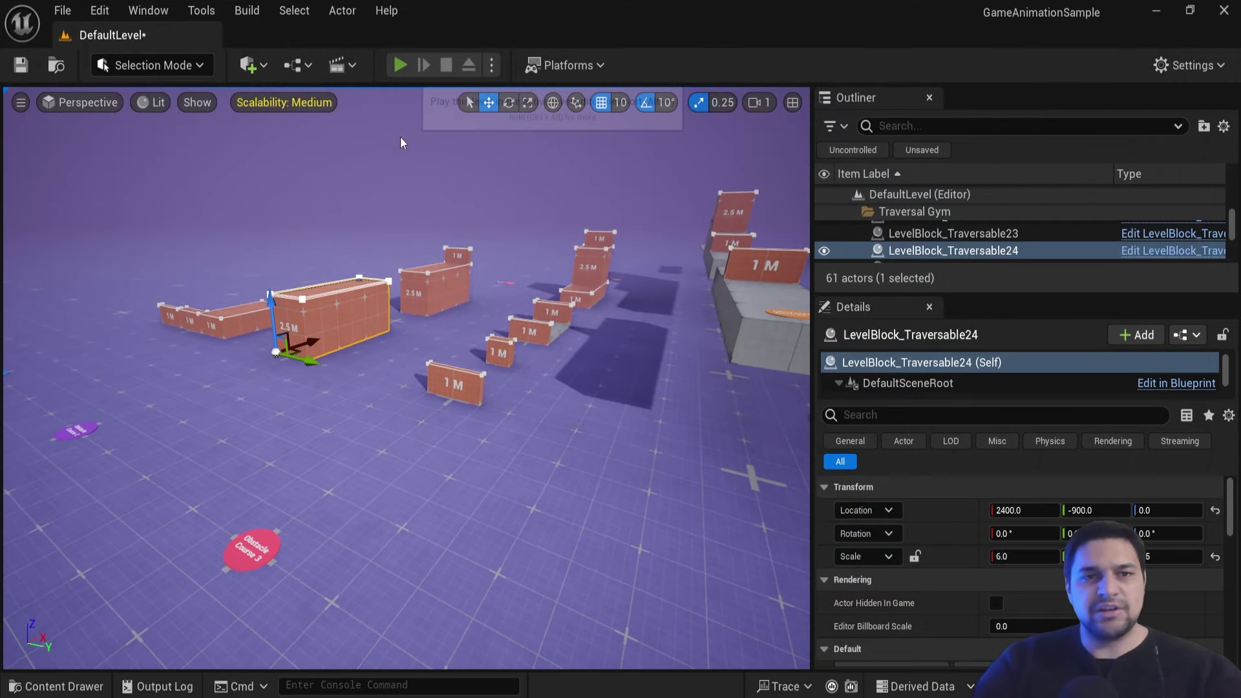
Step: Start Play In Editor and vault the mannequin over the 2.5 M block and long box
{"action": "left_click", "coordinate": [400, 65]}
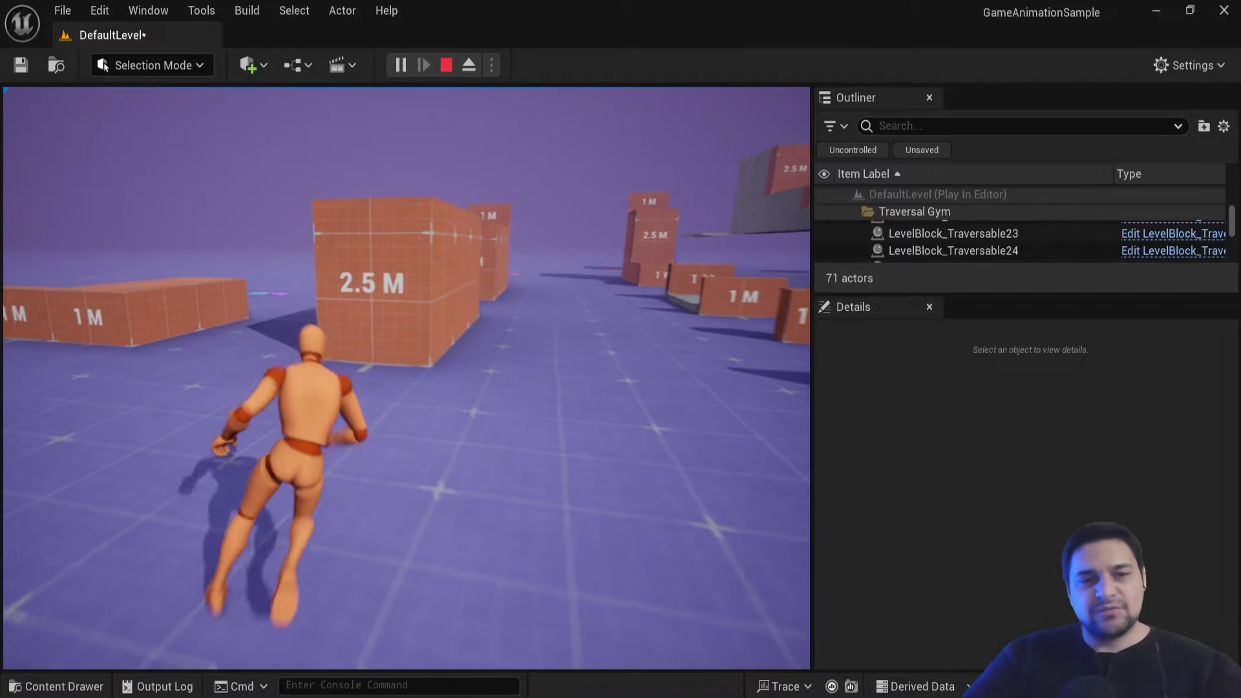
{"action": "key", "text": "space"}
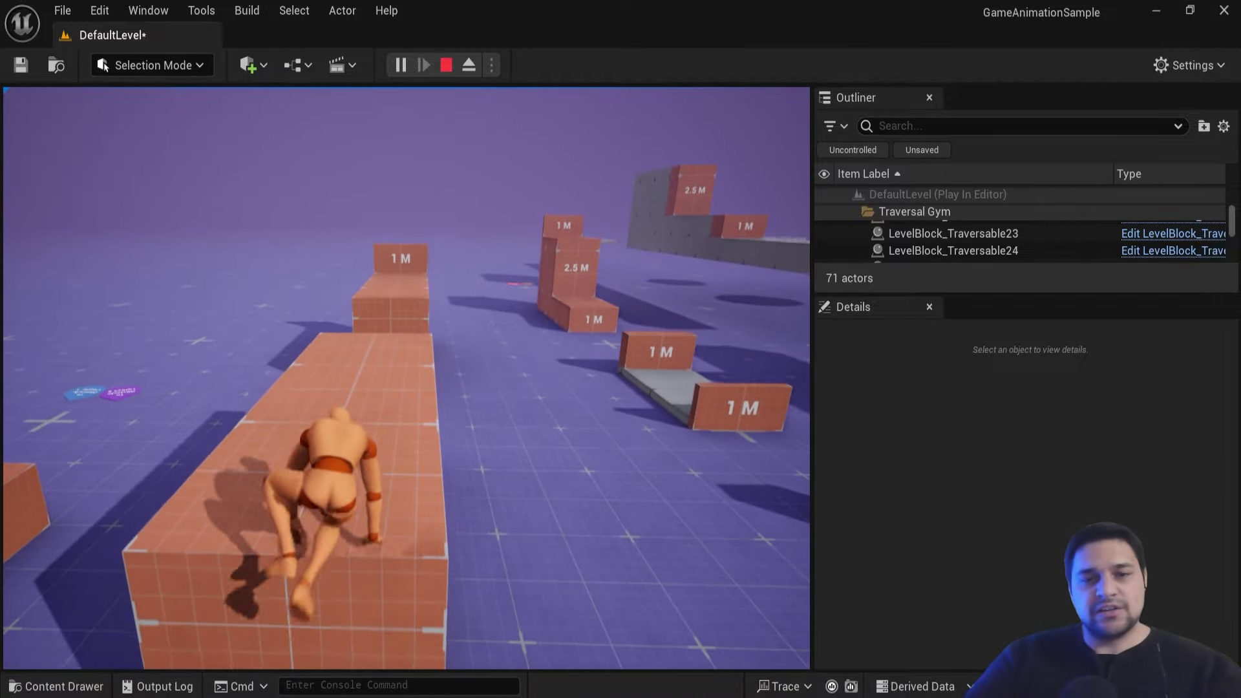
{"action": "key", "text": "space"}
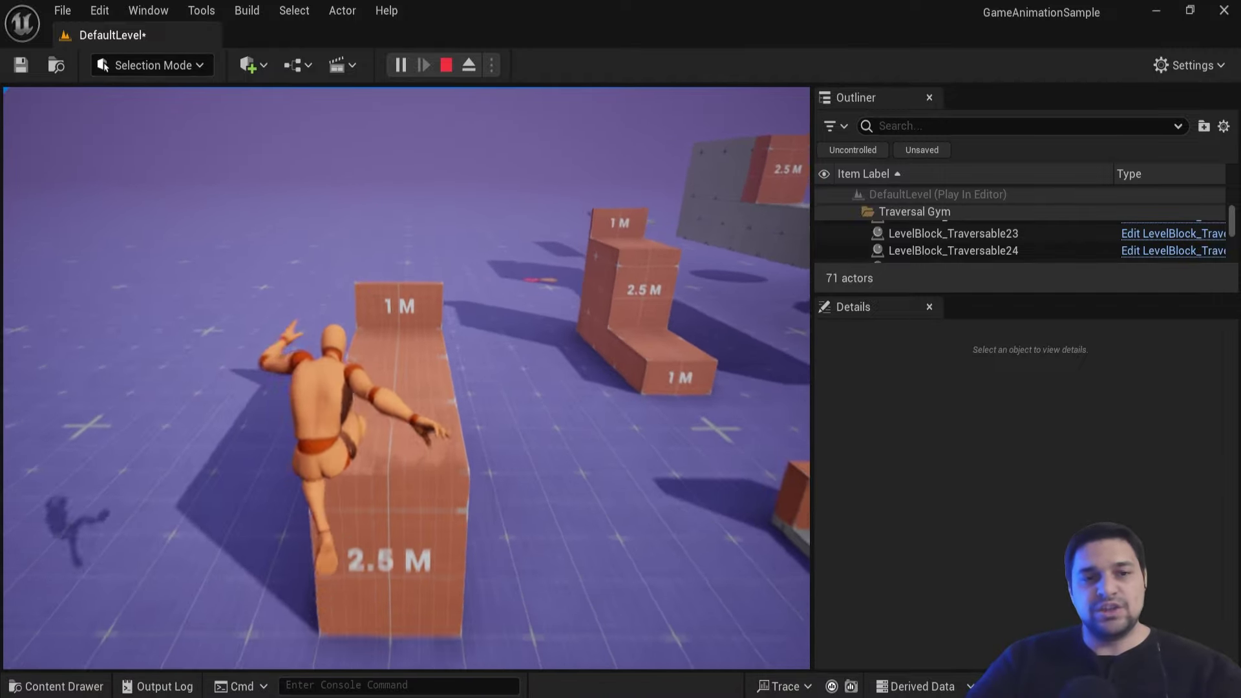
{"action": "key", "text": "w"}
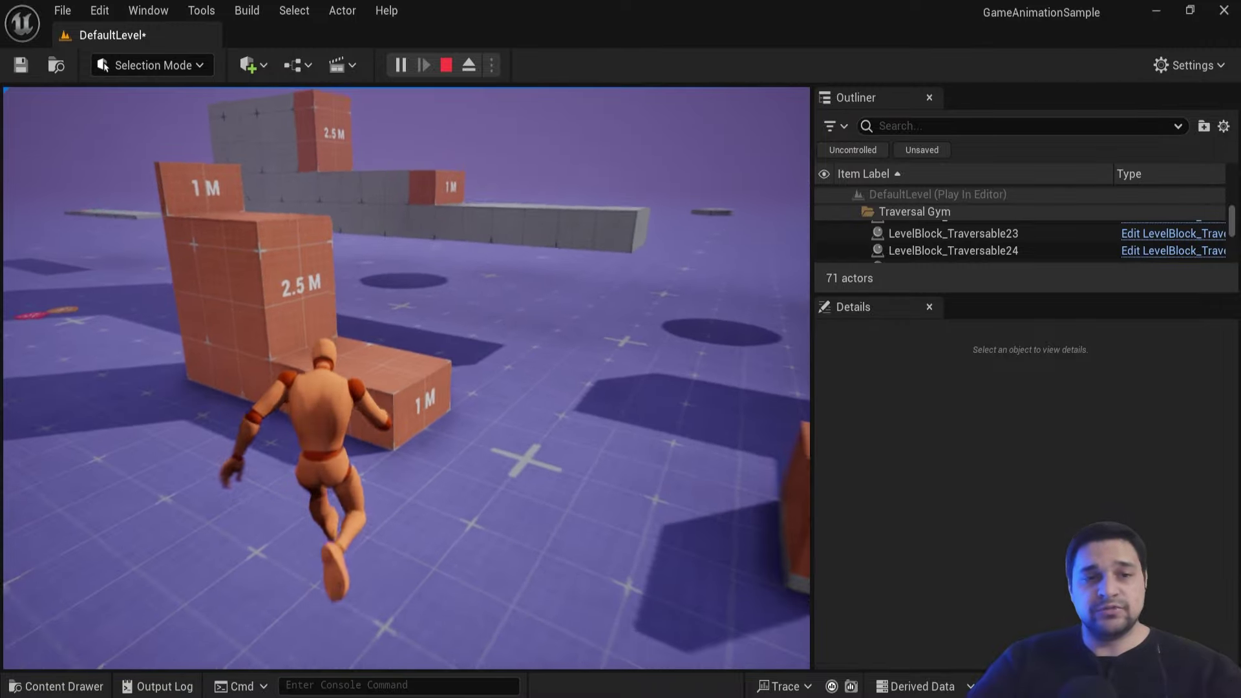
Step: Climb along the 1 M block, then mantle the grey blocks toward the red ones
{"action": "key", "text": "space"}
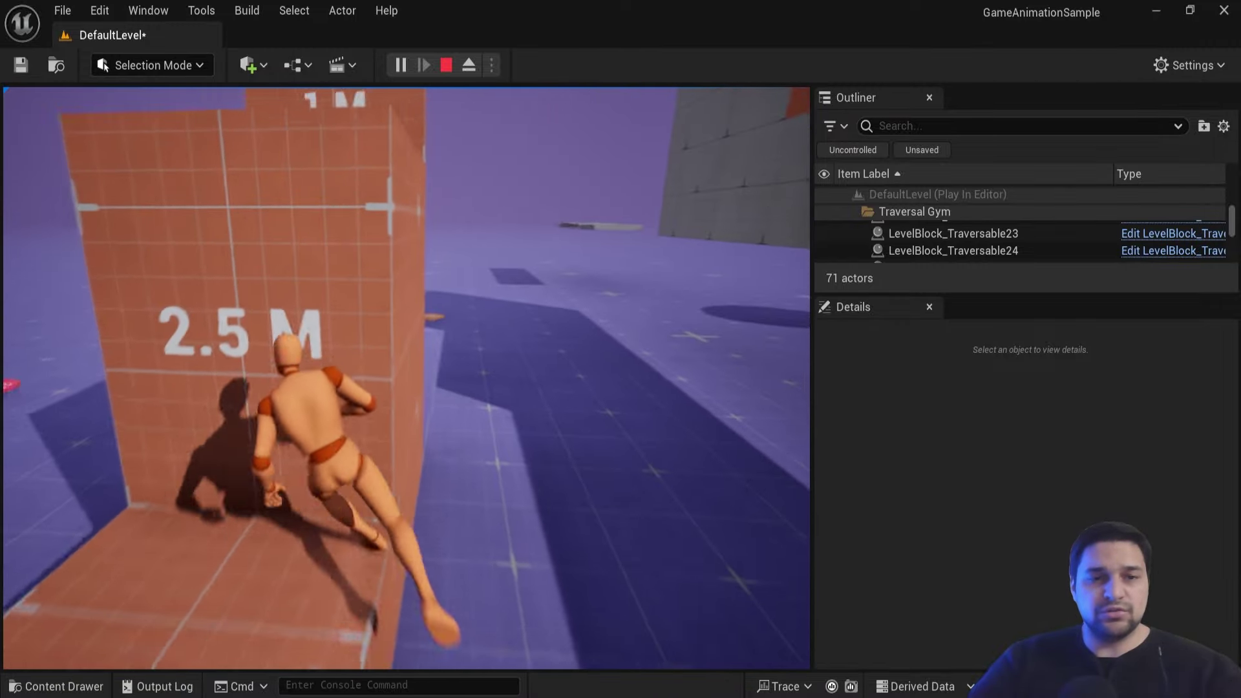
{"action": "key", "text": "w"}
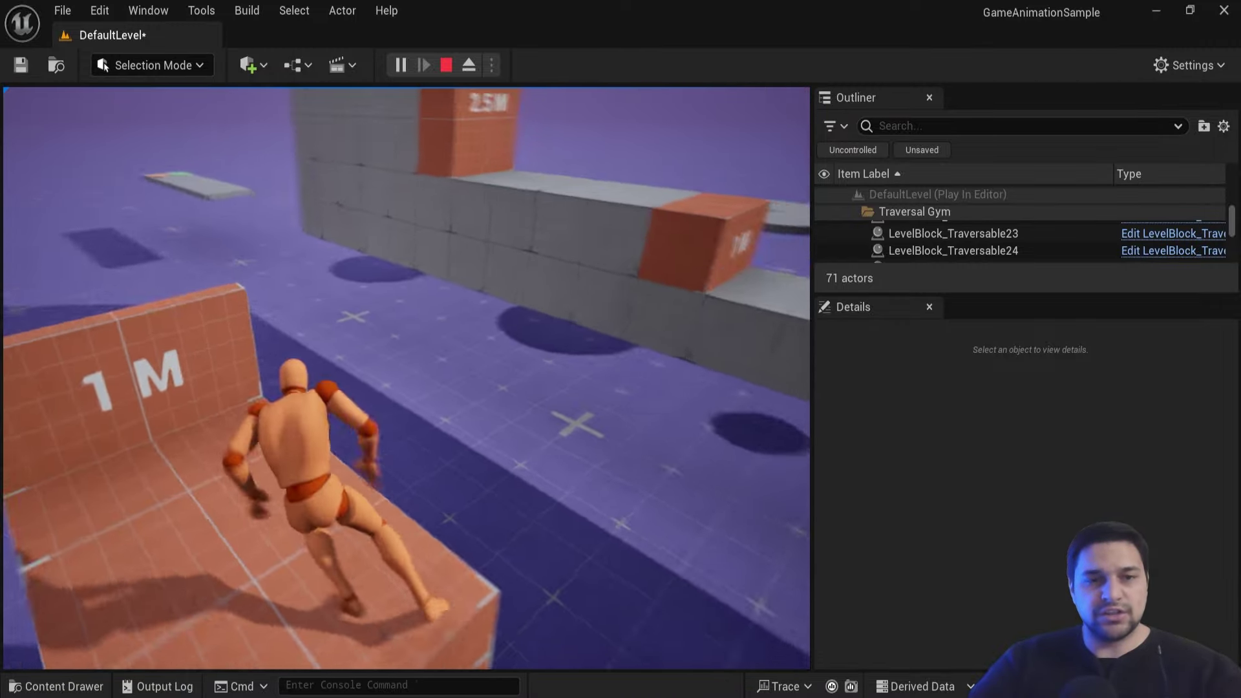
{"action": "key", "text": "space"}
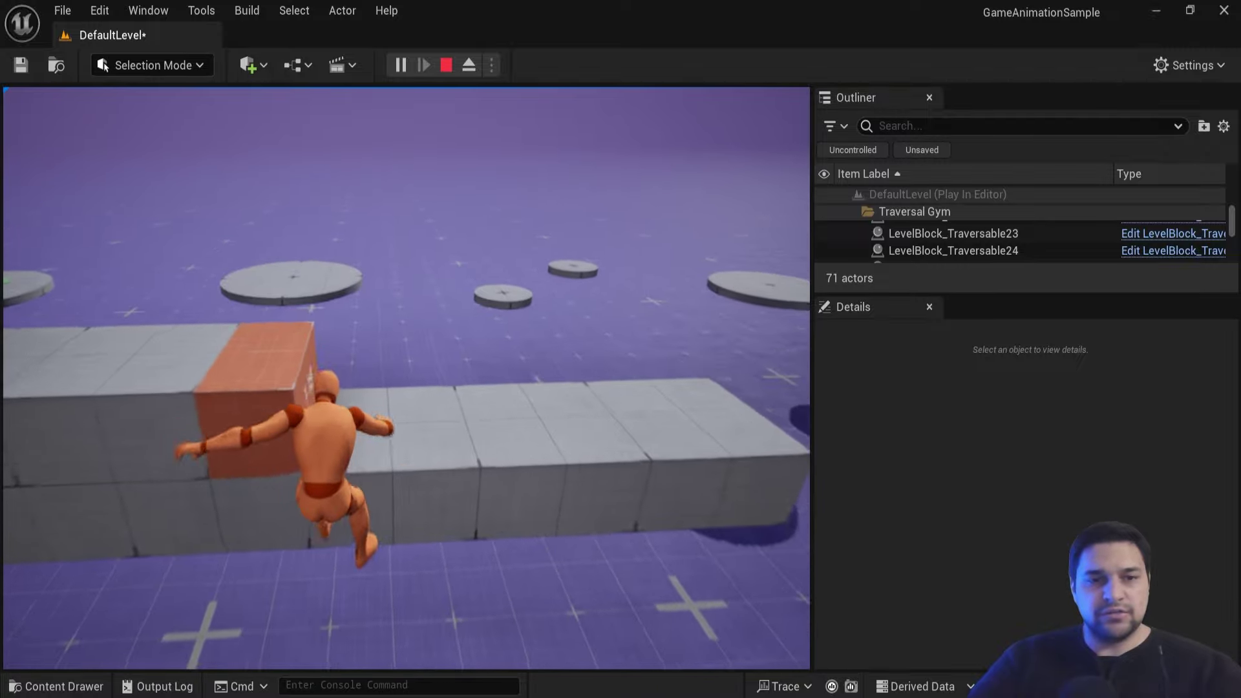
{"action": "key", "text": "w"}
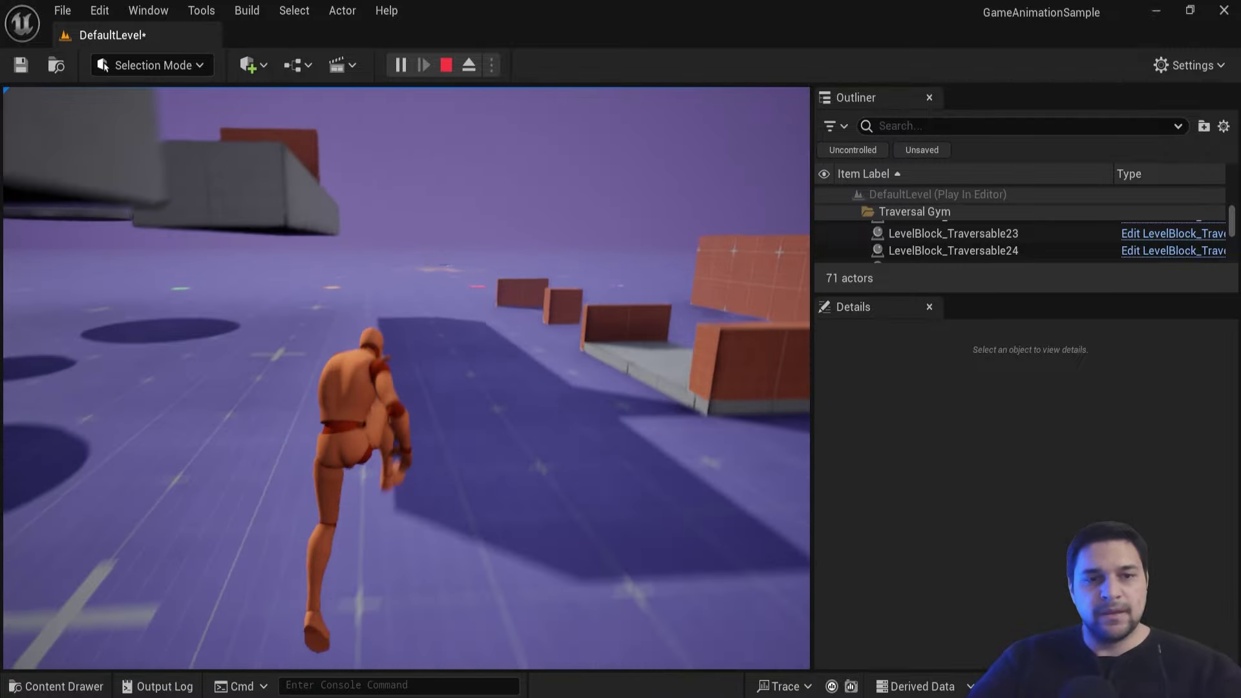
{"action": "key", "text": "space"}
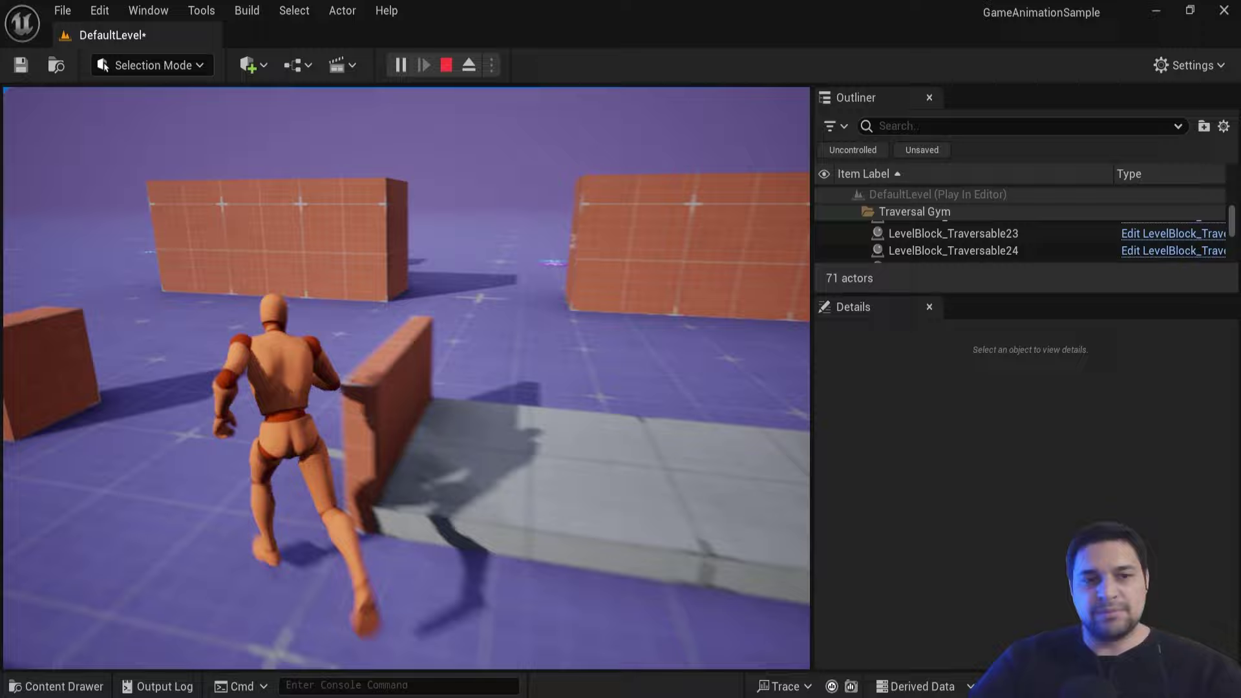